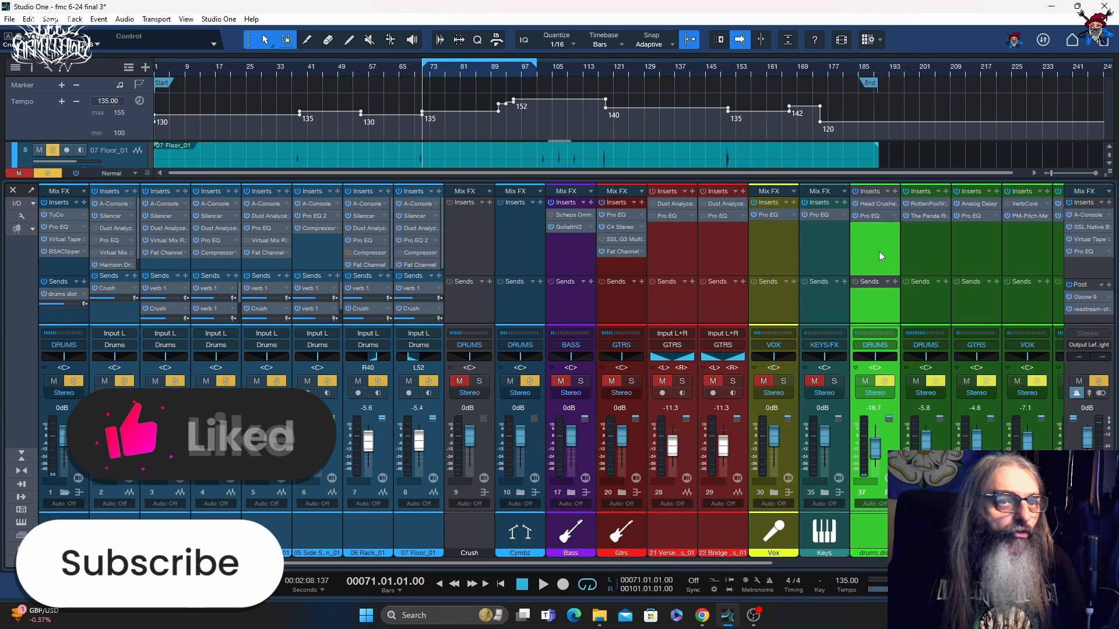
Examine the Head Crusher and Pro EQ settings on the drums dist bus channel.
click(885, 204)
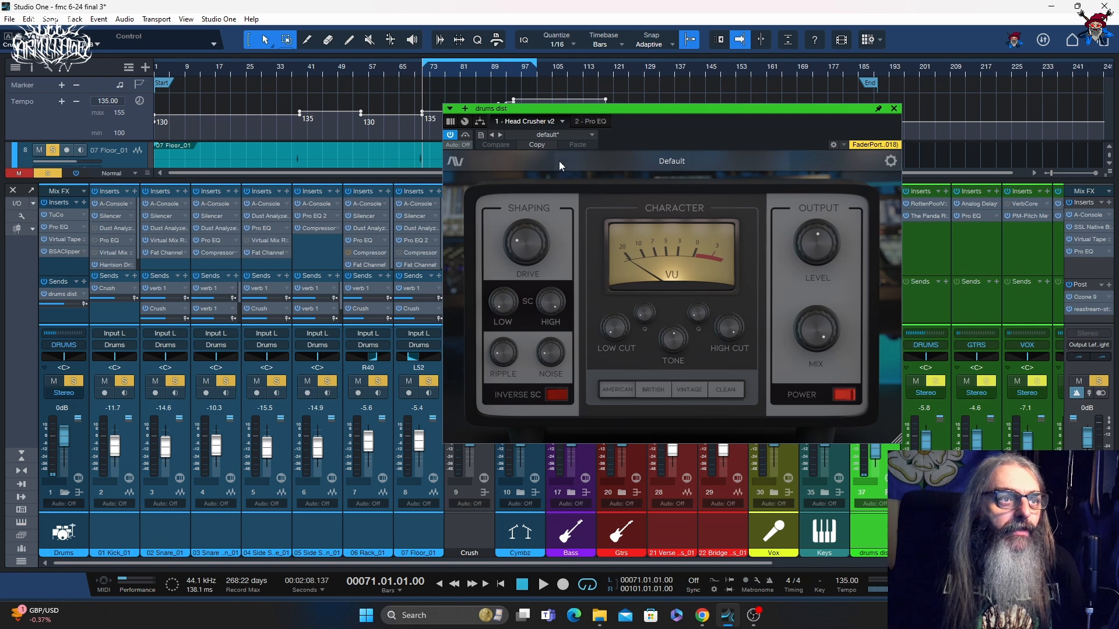
click(596, 123)
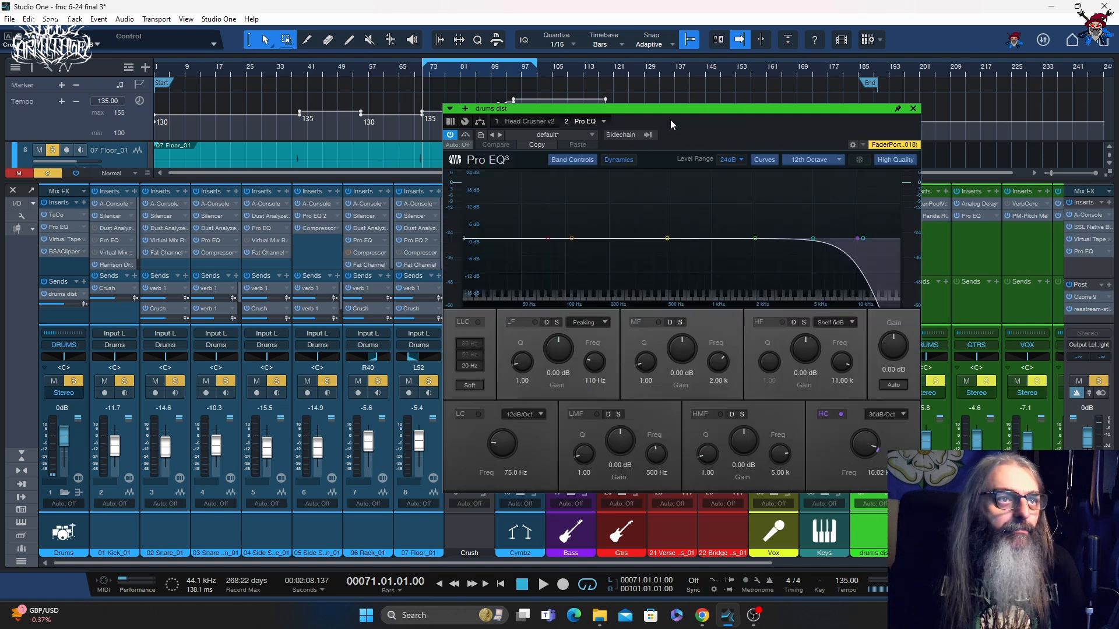
click(913, 109)
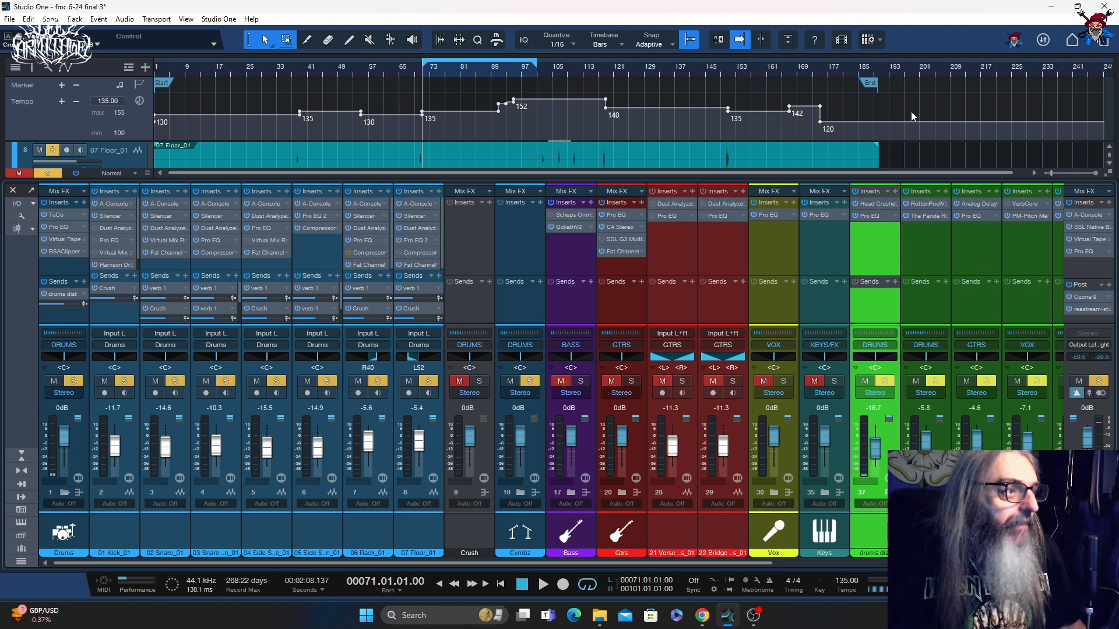
Audition the drums from bar 71 and bypass the Drums bus's existing inserts and drums dist send.
key(space)
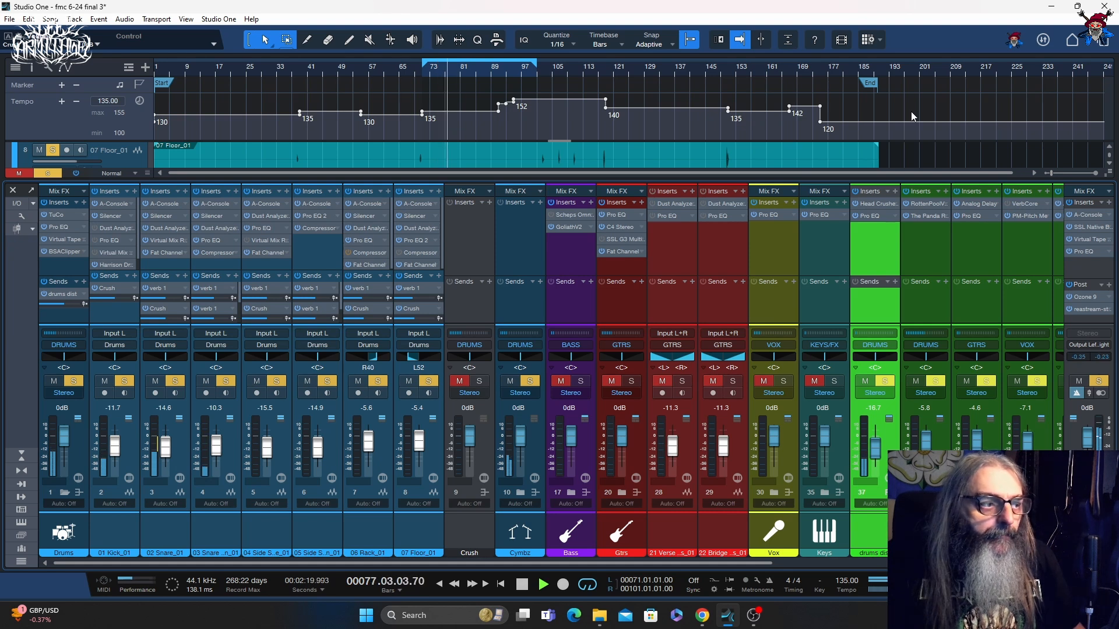
key(space)
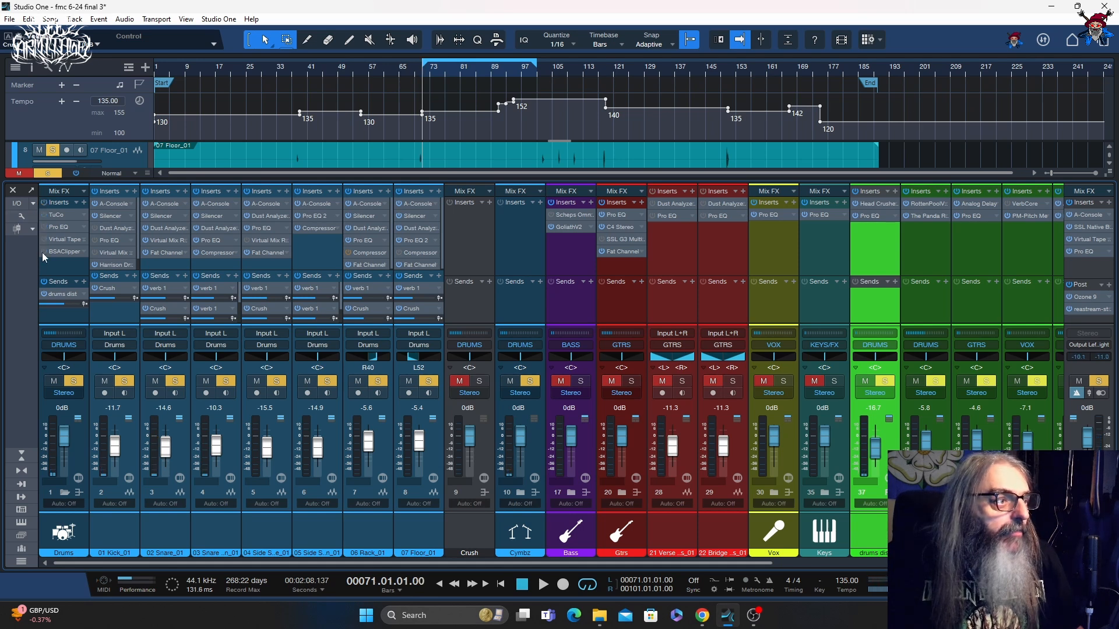
click(43, 293)
Insert the Black Salt Audio BSA Drum Bus plug-in on the Drums bus.
click(84, 202)
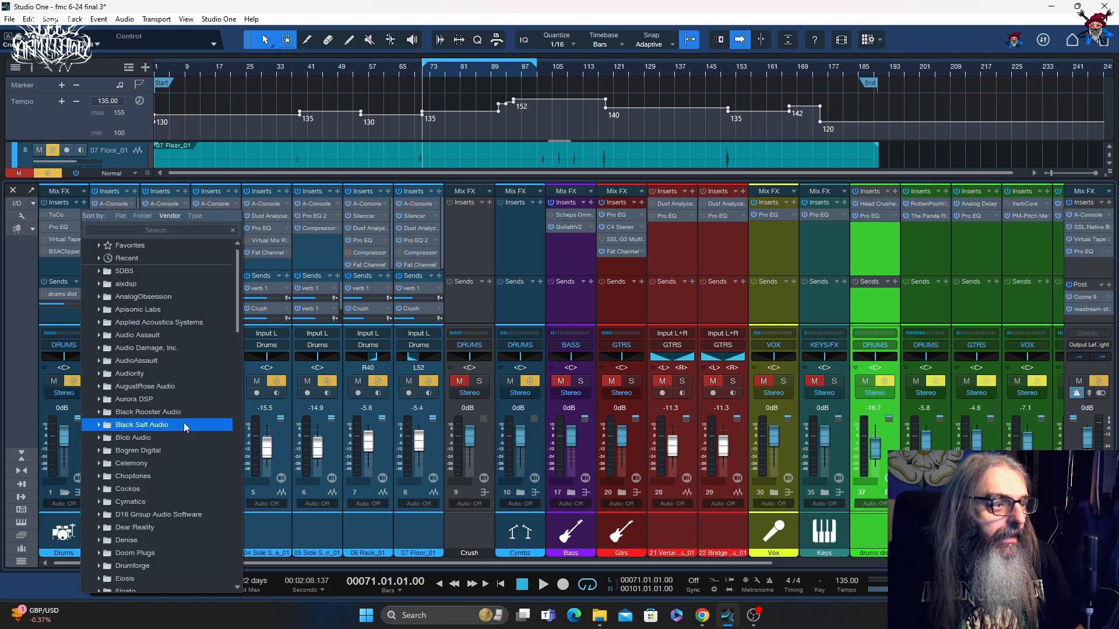
click(183, 427)
click(179, 439)
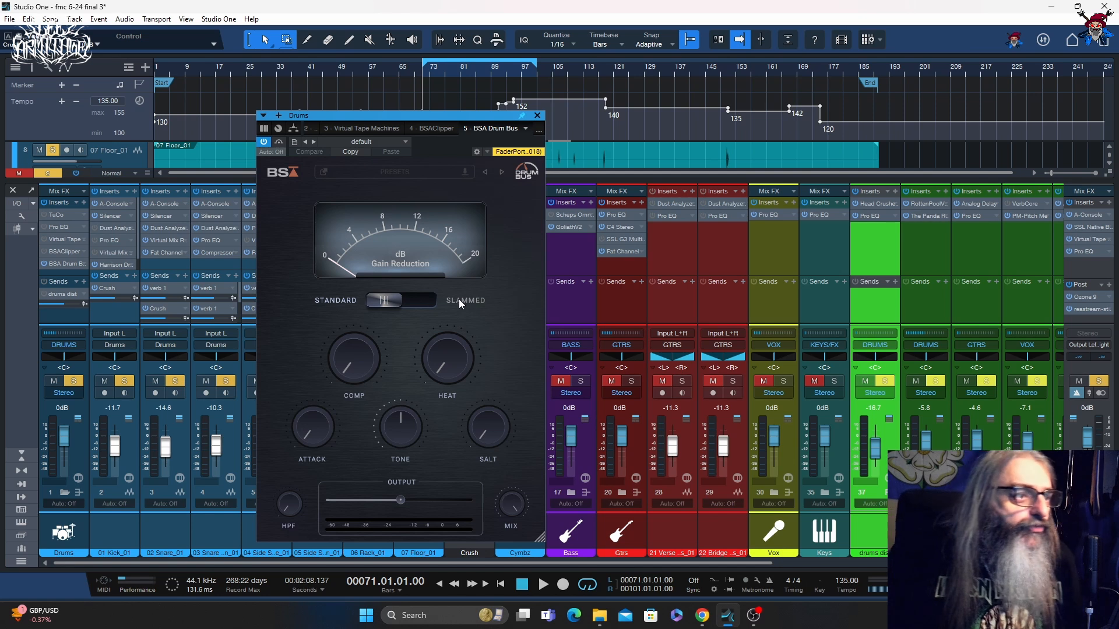
Try the Slammed mode in BSA Drum Bus and return it to Standard.
click(421, 302)
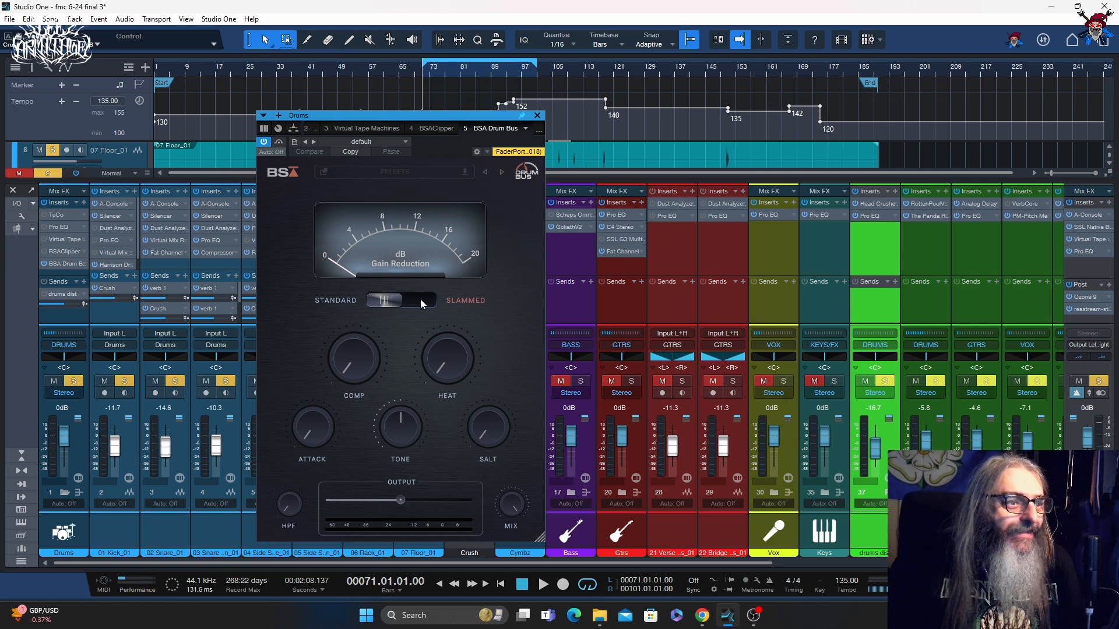
click(421, 299)
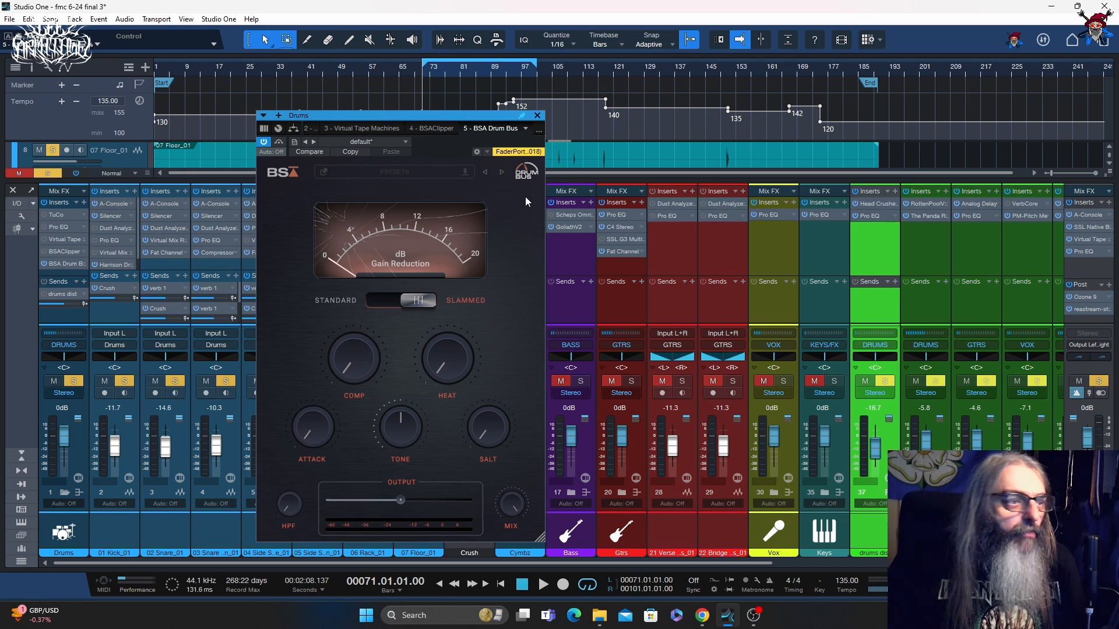
click(418, 300)
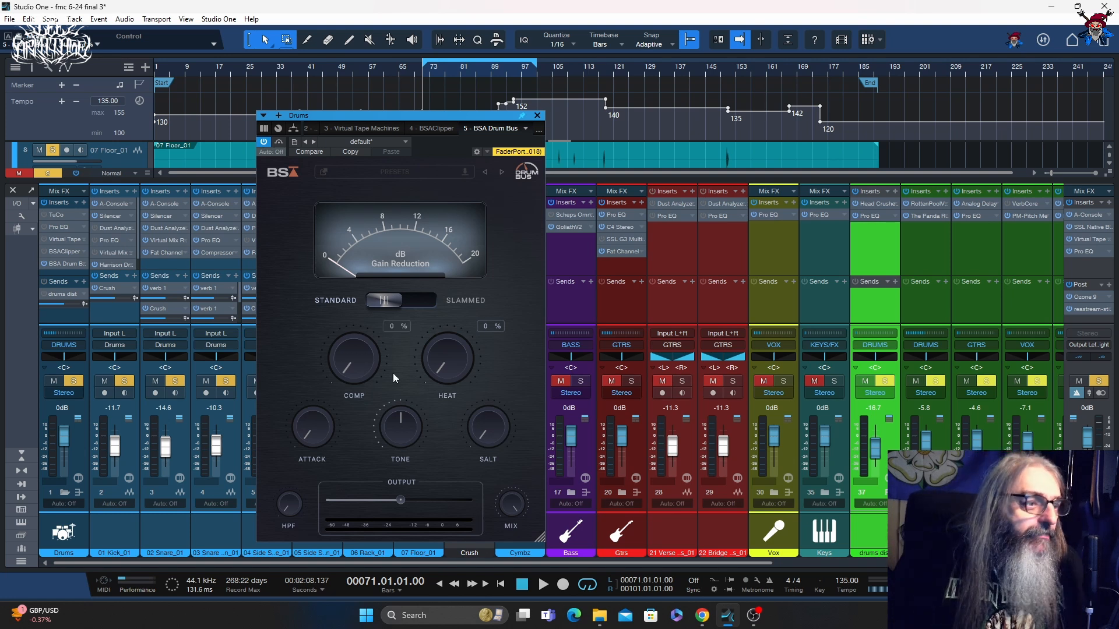
Try the Comp, Heat and Attack controls of BSA Drum Bus, with Comp at 42%, and return them to 0%.
mouse_move(358, 346)
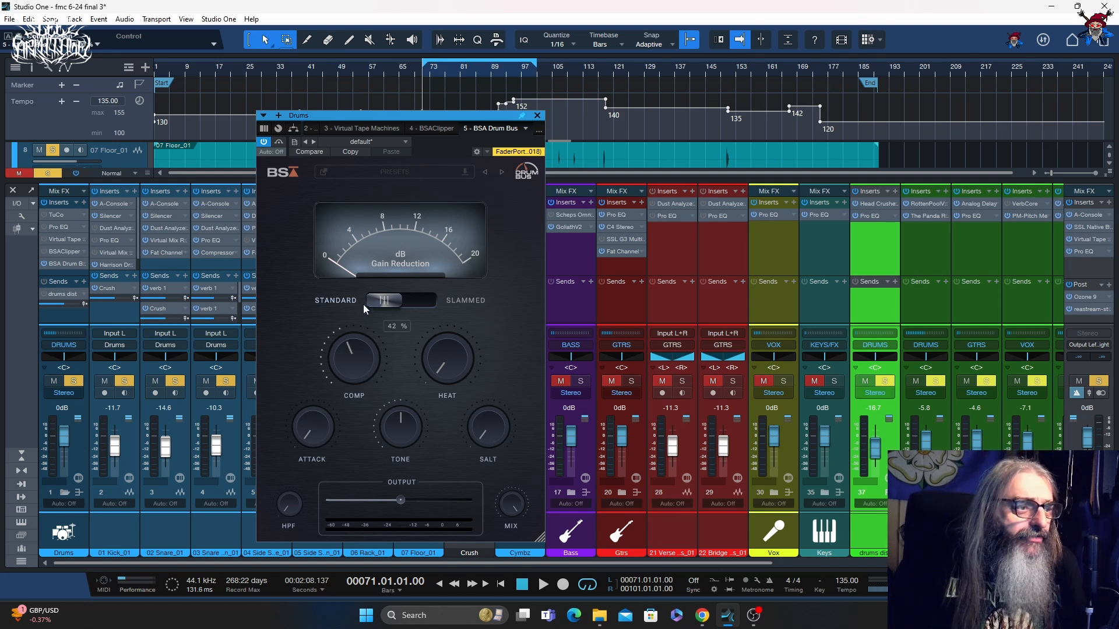
drag(349, 360, 351, 274)
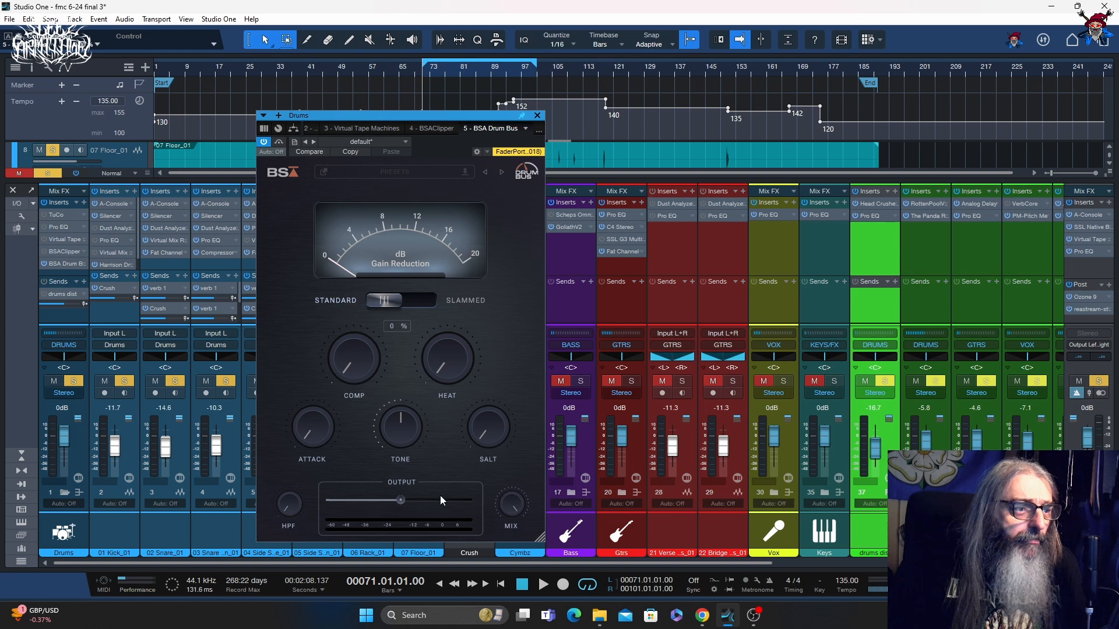
drag(456, 368, 433, 407)
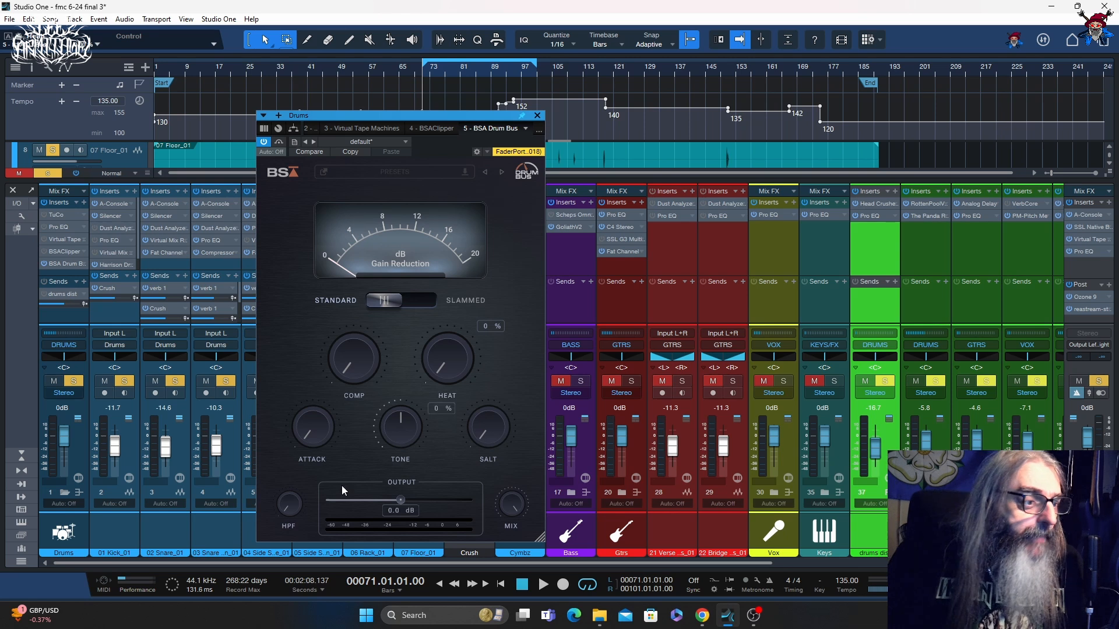
drag(307, 442, 316, 407)
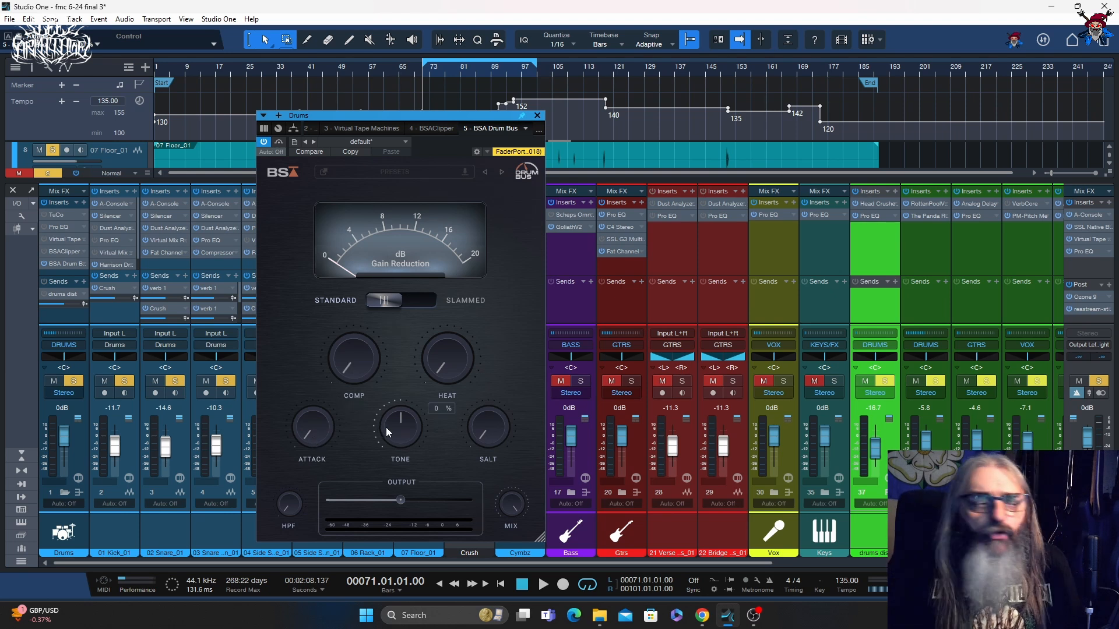
Try the Tone control at 100% and raise Salt briefly, returning both to 0%.
drag(389, 425, 394, 264)
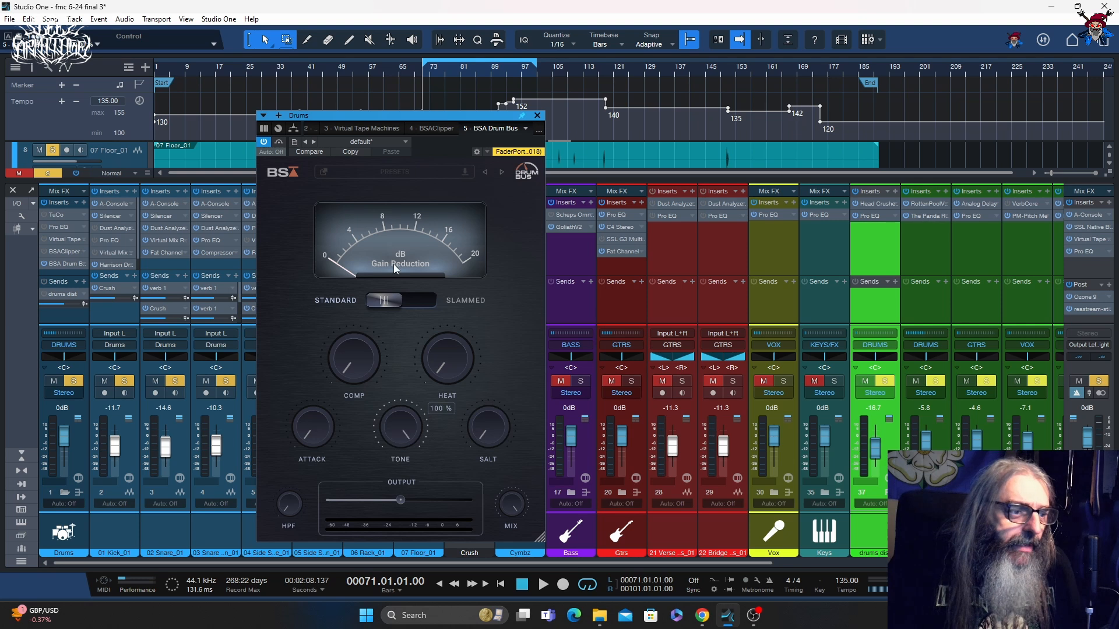
double_click(394, 442)
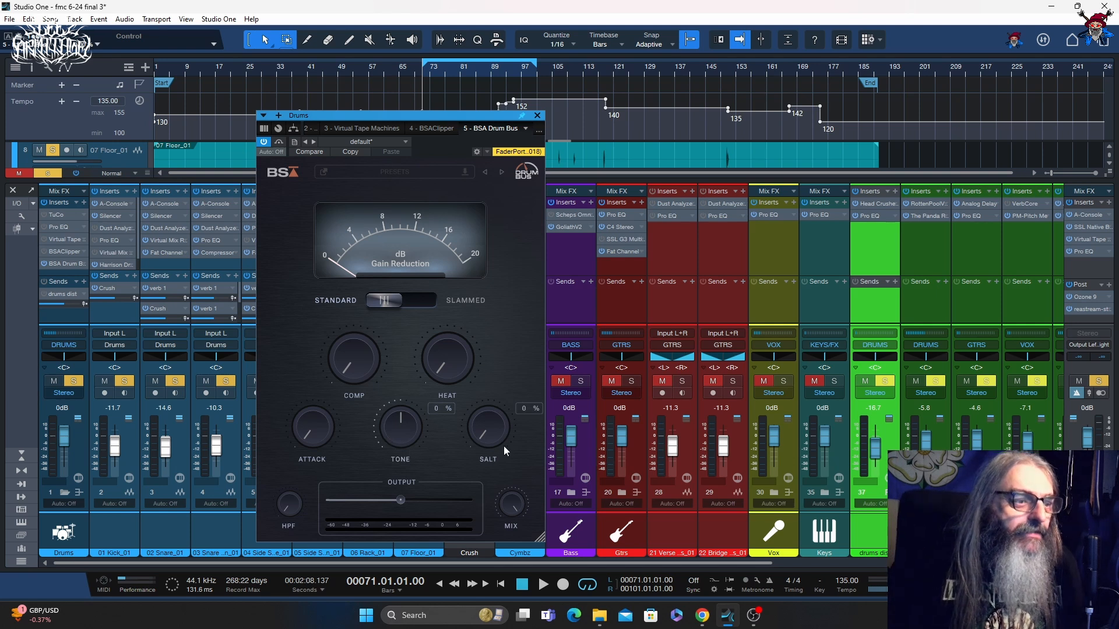
drag(499, 435, 499, 414)
drag(499, 334, 483, 436)
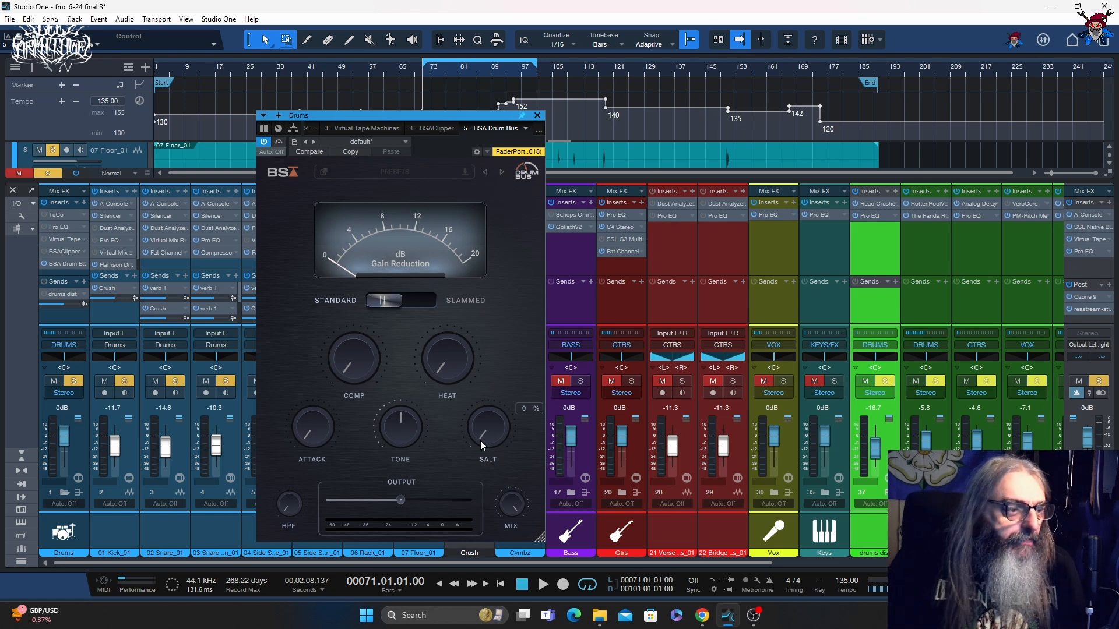
Try the HPF at about 70 Hz and the Mix at 64%, returning both to their starting values.
click(297, 512)
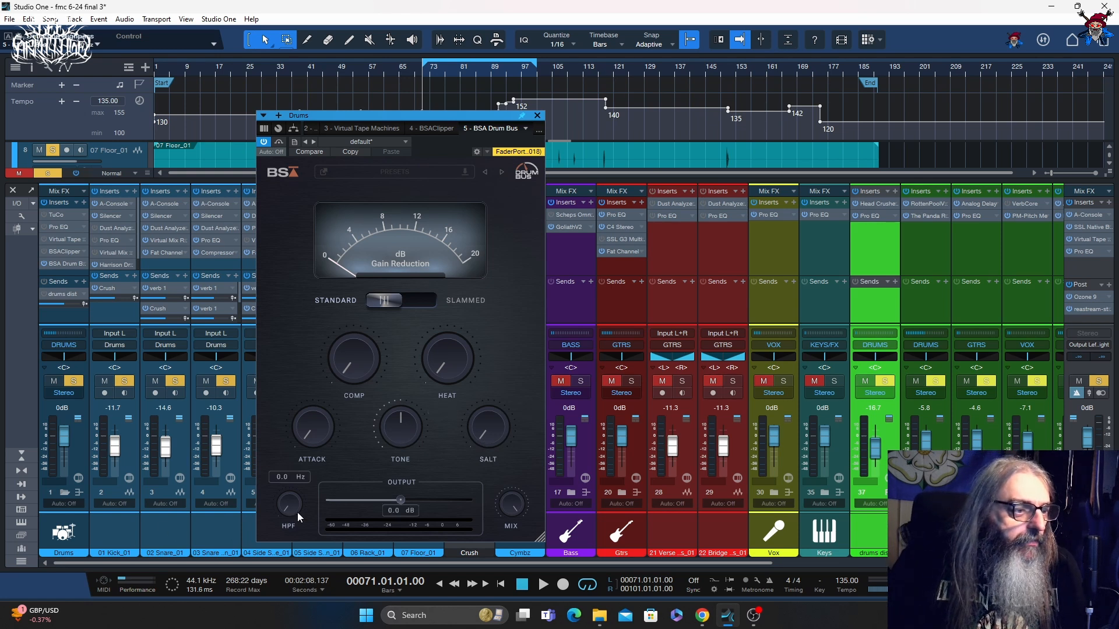
drag(297, 512, 298, 495)
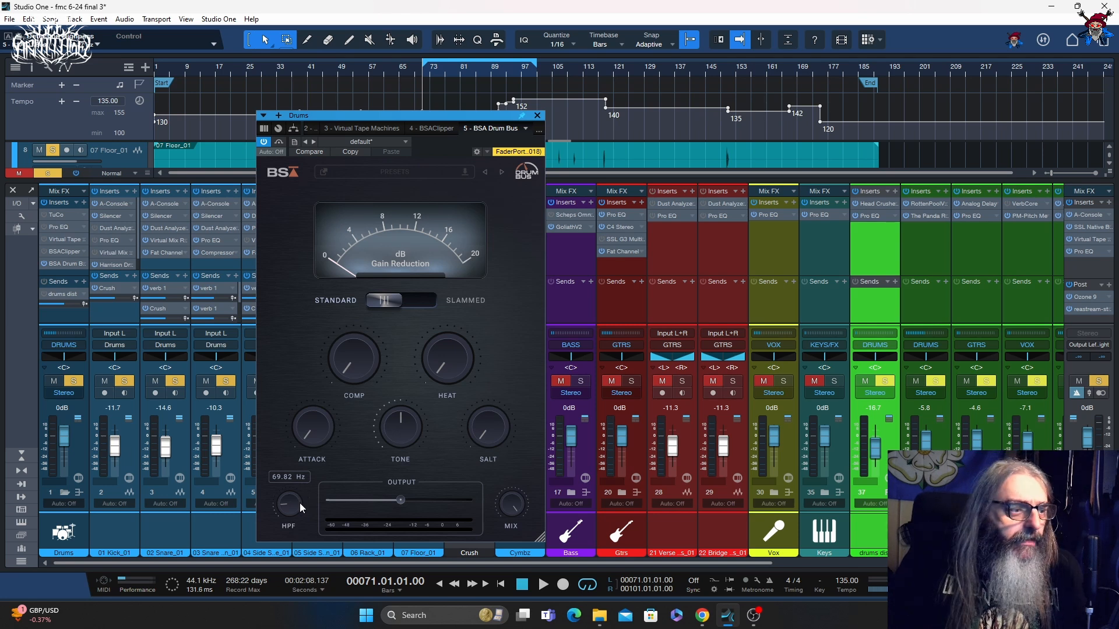
drag(294, 532, 296, 526)
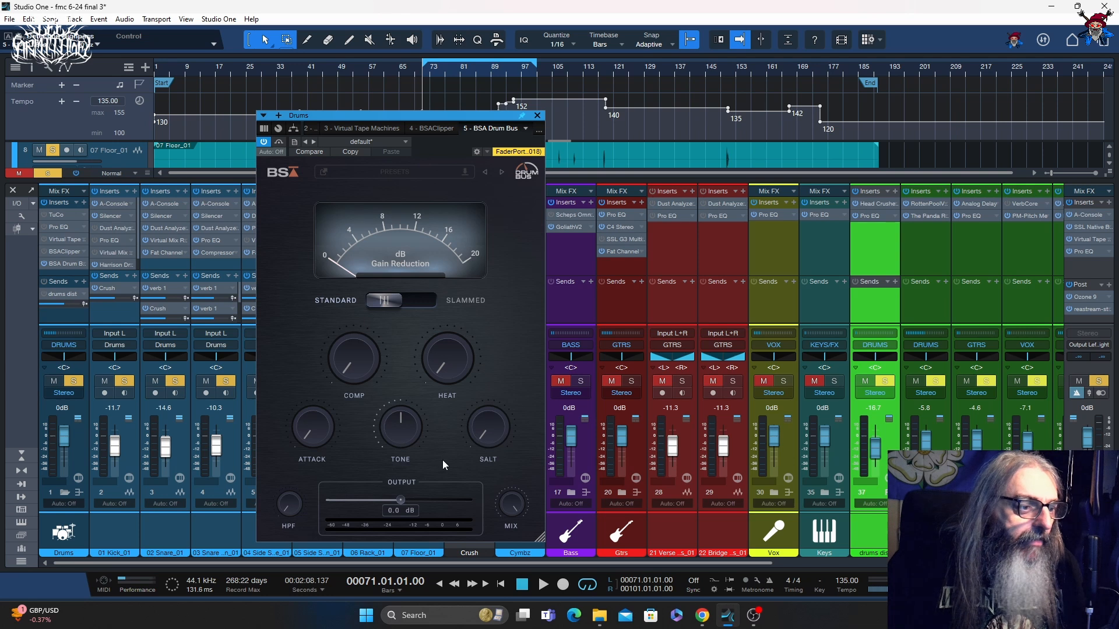
drag(516, 510, 495, 568)
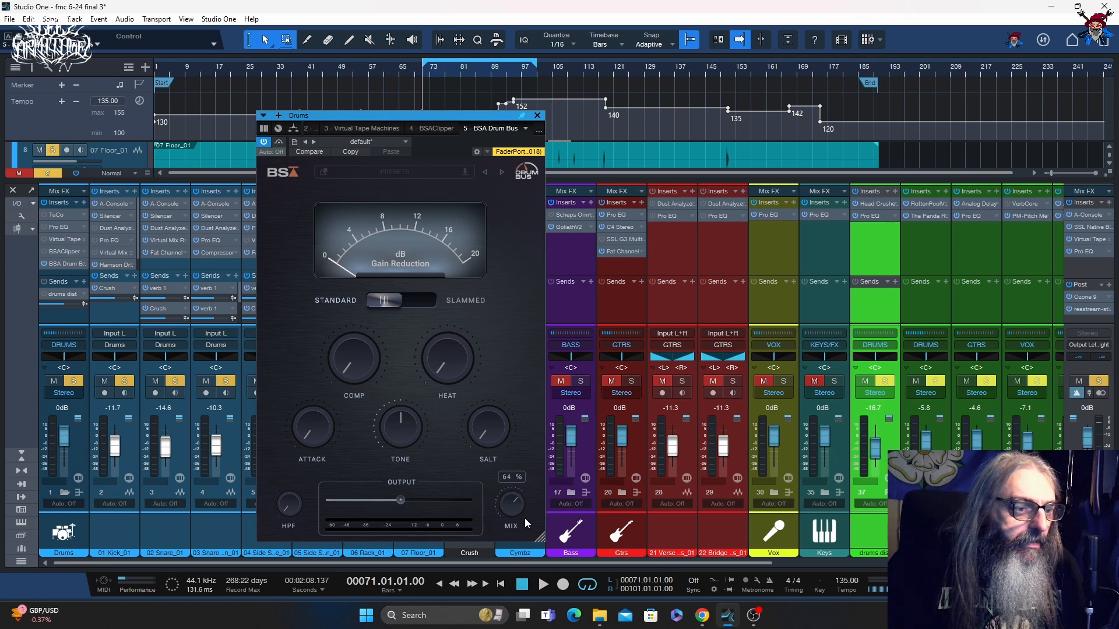
drag(524, 518, 491, 566)
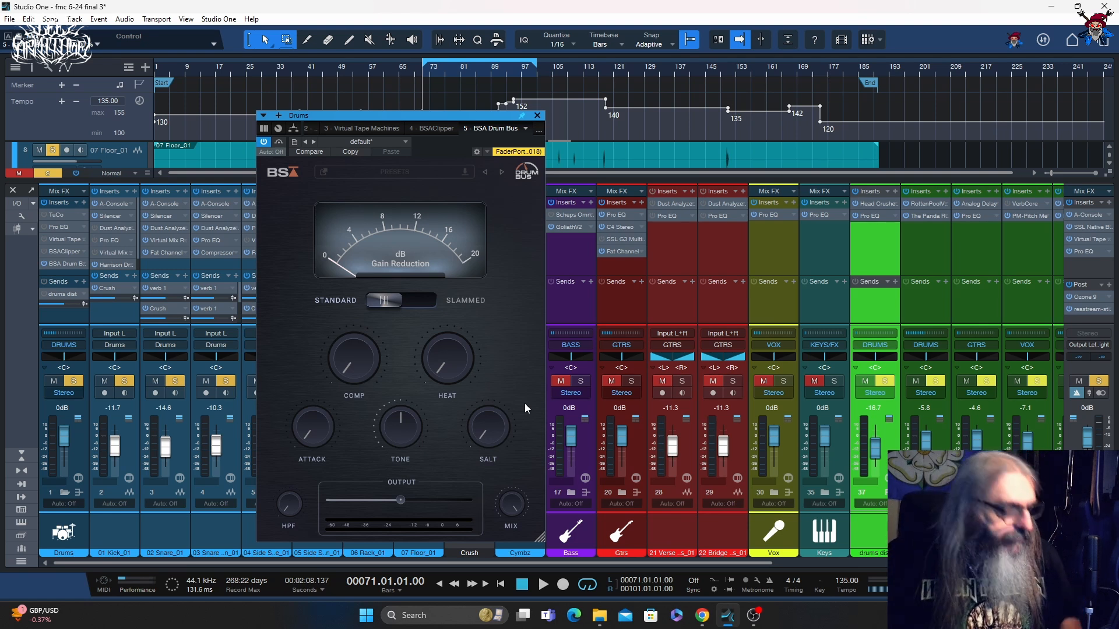
Set the Comp amount of BSA Drum Bus to 69% while listening to the drums from bar 71.
key(space)
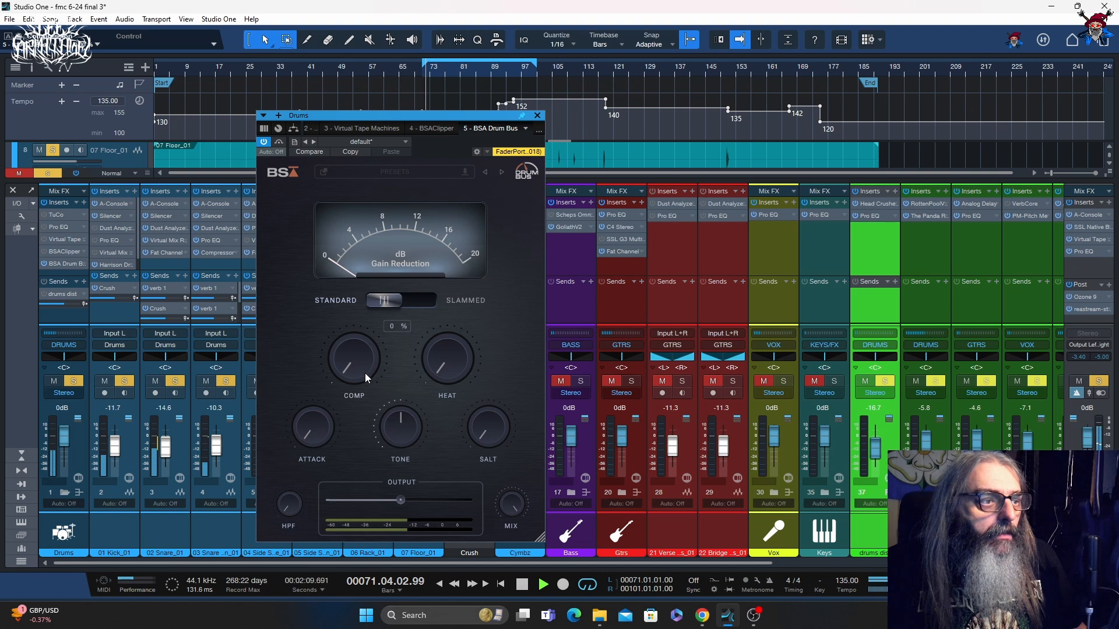
drag(365, 373, 384, 296)
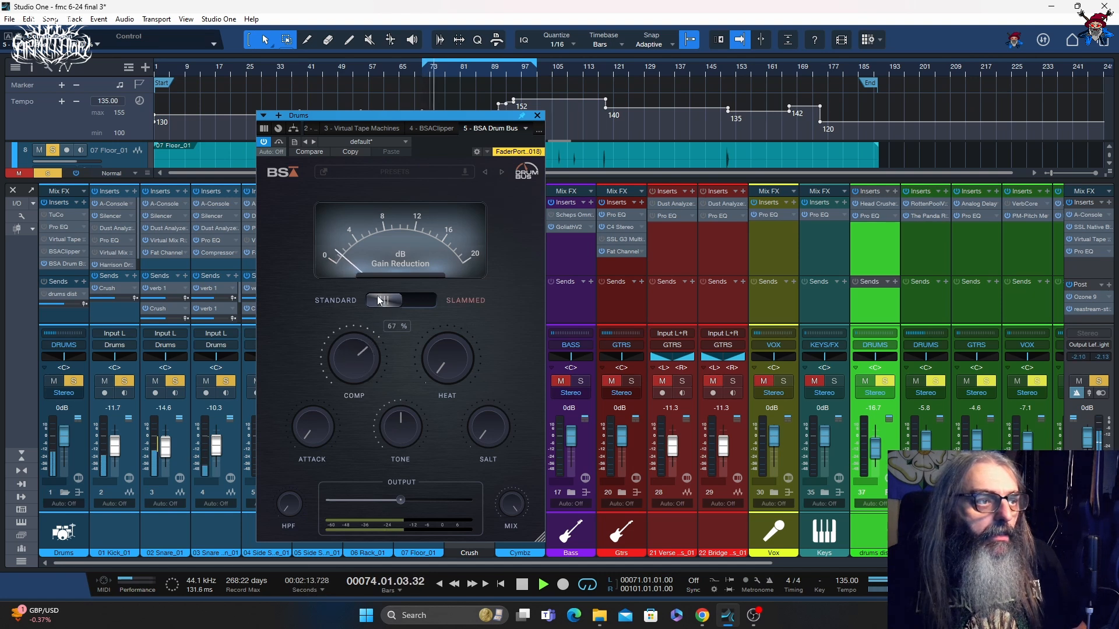
drag(361, 347, 363, 337)
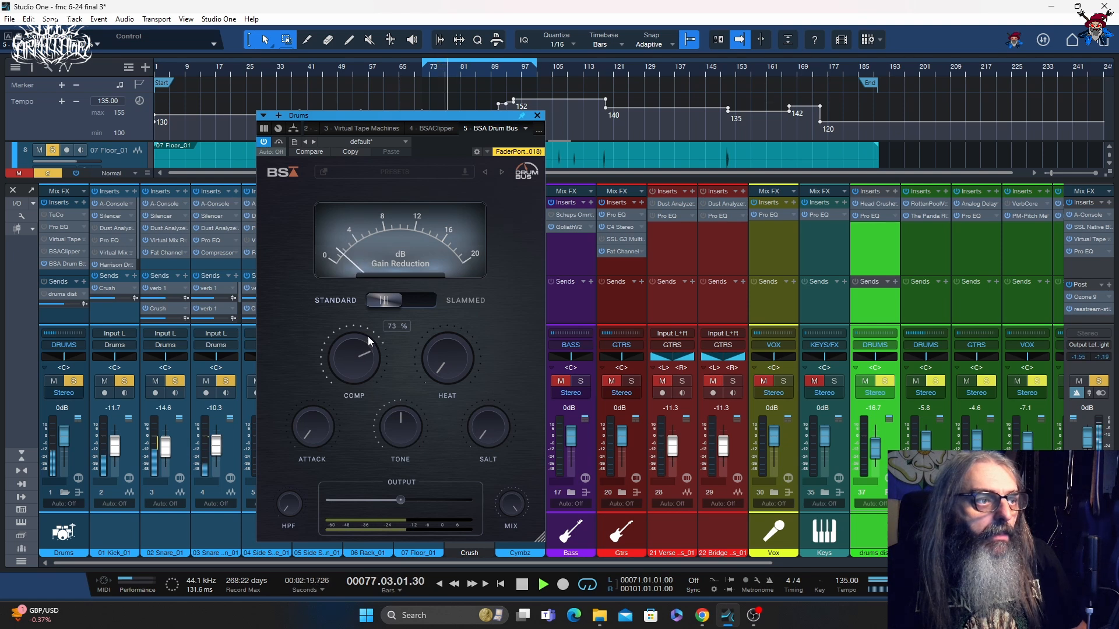
drag(369, 336, 365, 351)
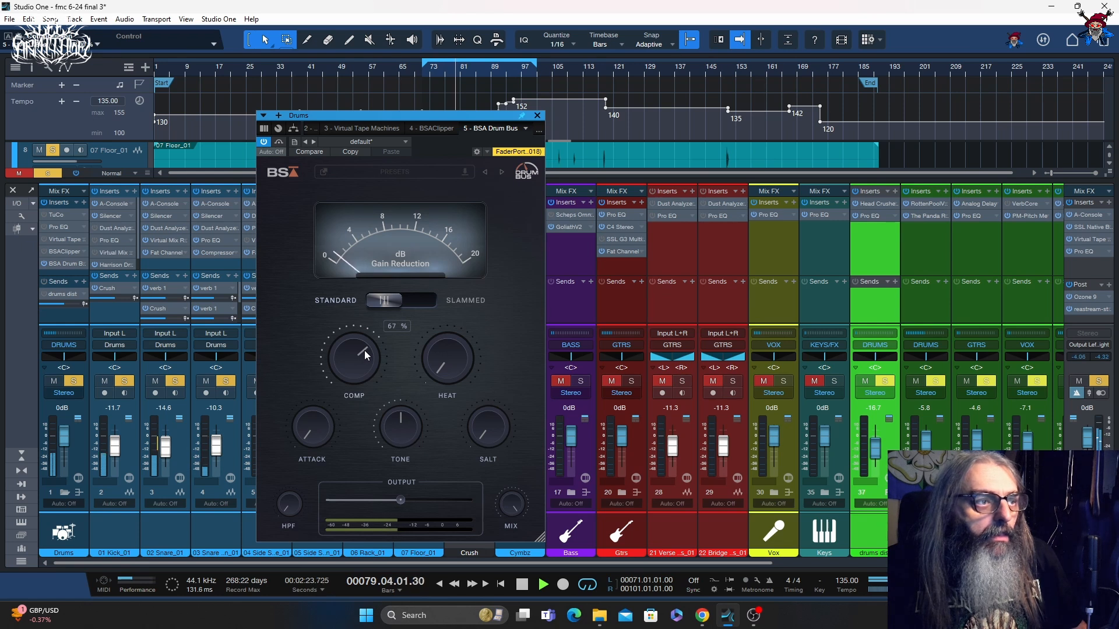
drag(364, 351, 364, 347)
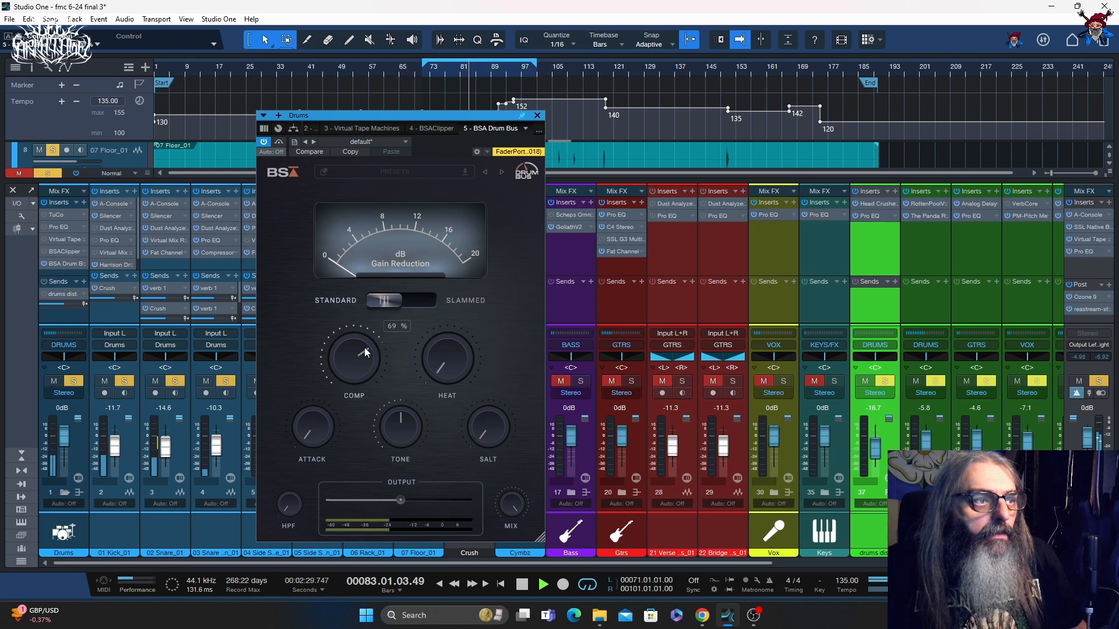
key(space)
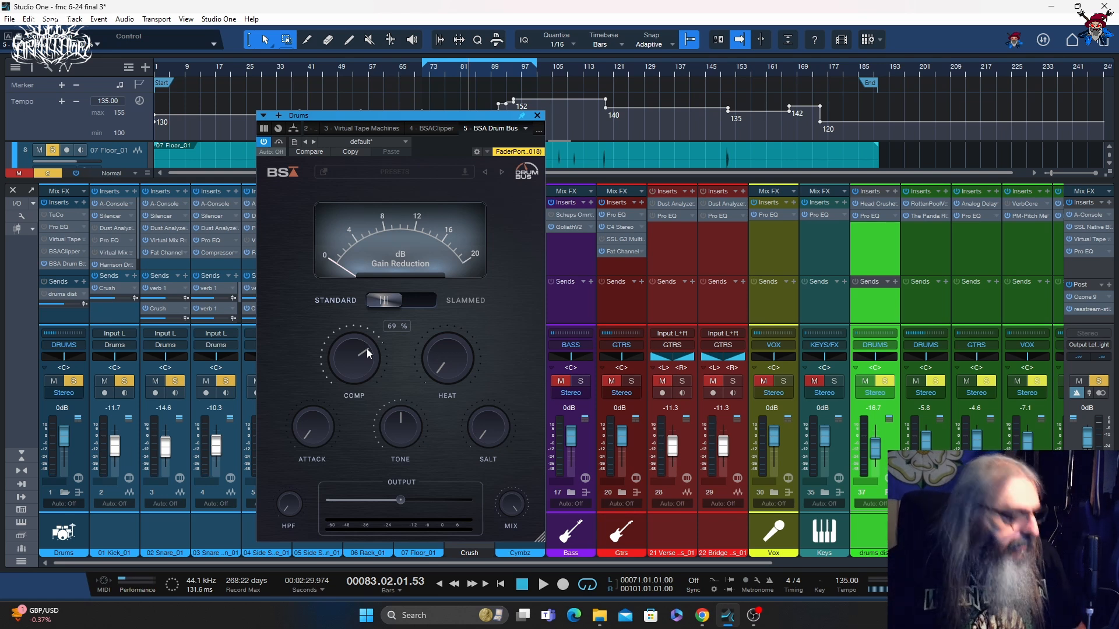
Set the Attack of BSA Drum Bus to 55% while replaying the drums from bar 71.
key(space)
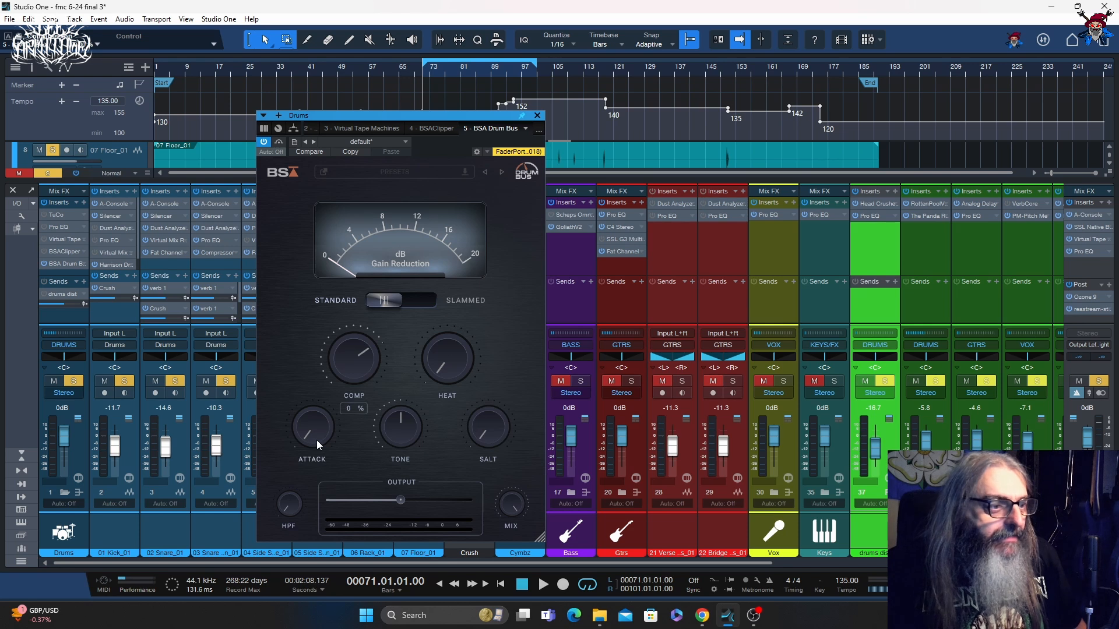
key(space)
drag(316, 439, 331, 382)
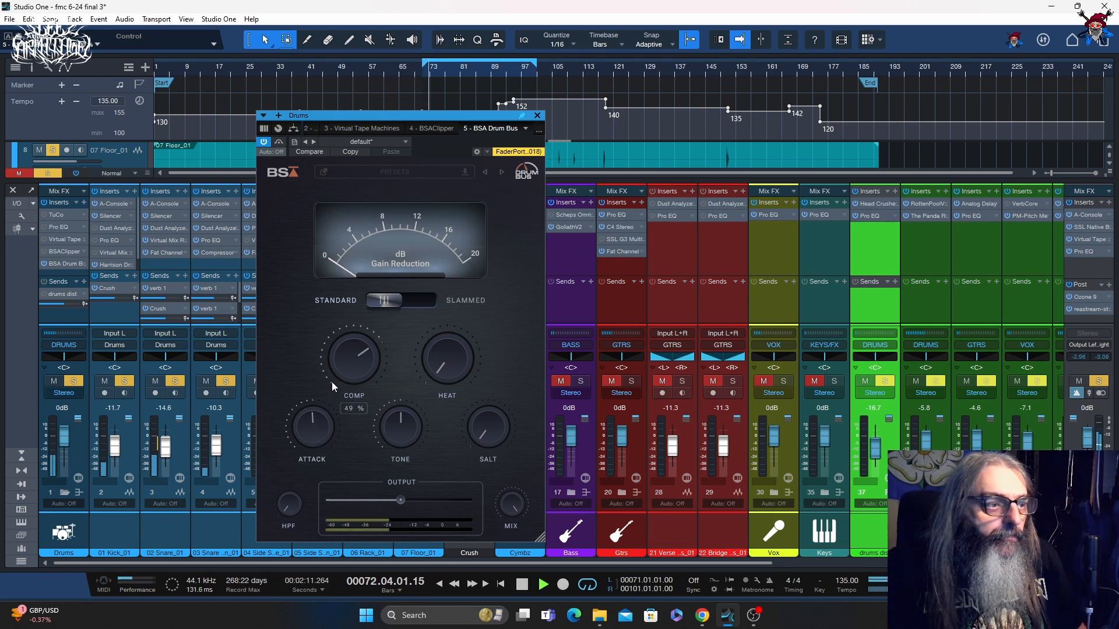
mouse_move(334, 376)
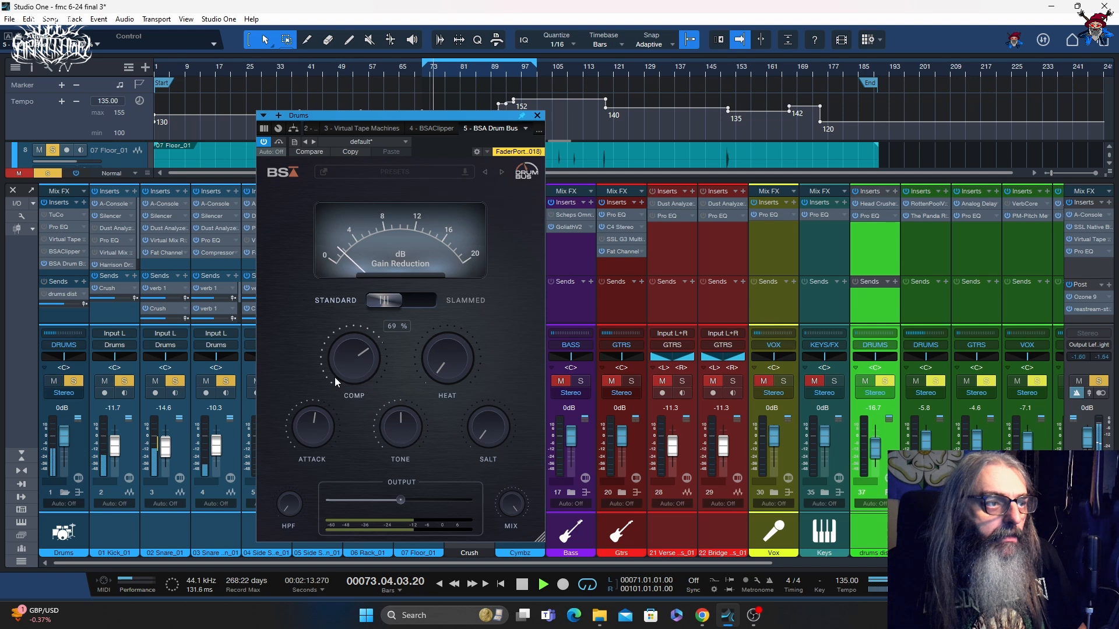
mouse_move(312, 423)
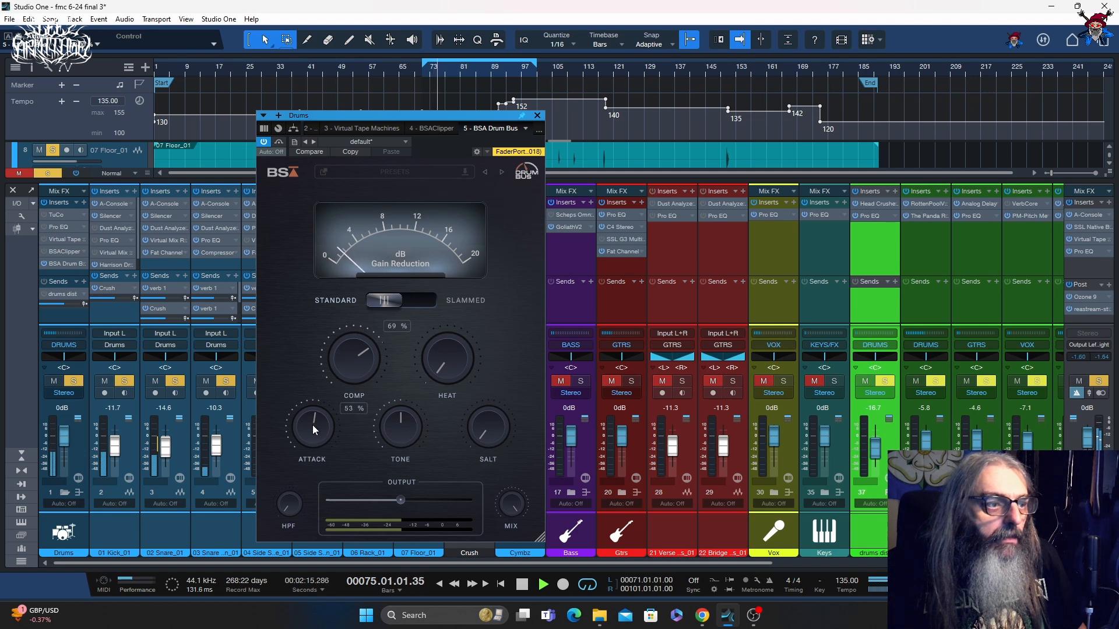
drag(312, 425, 312, 422)
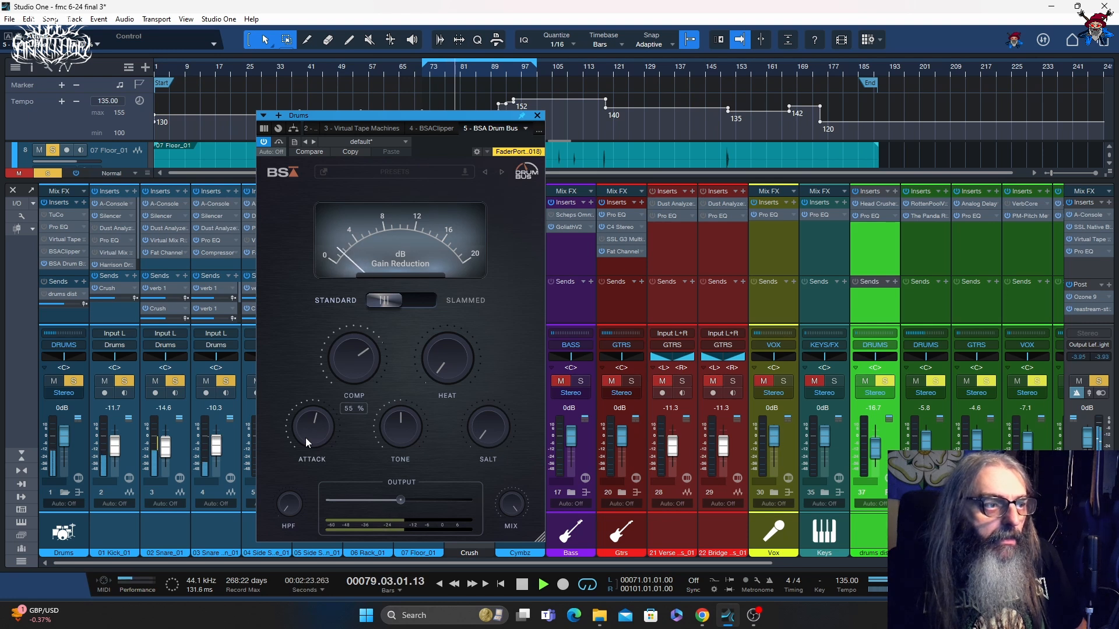
key(space)
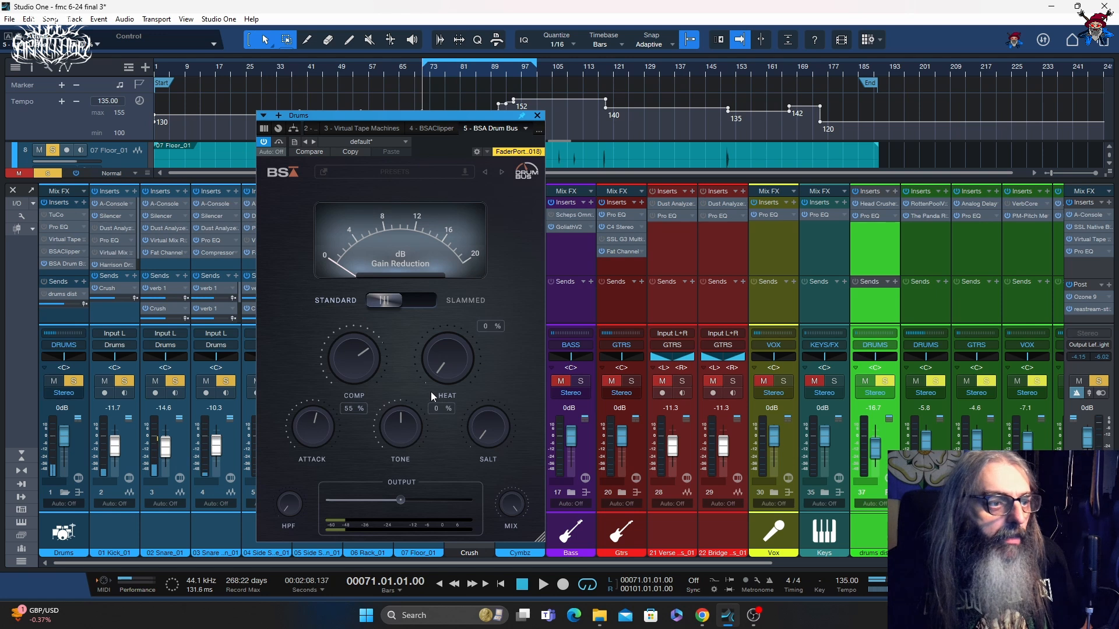
key(space)
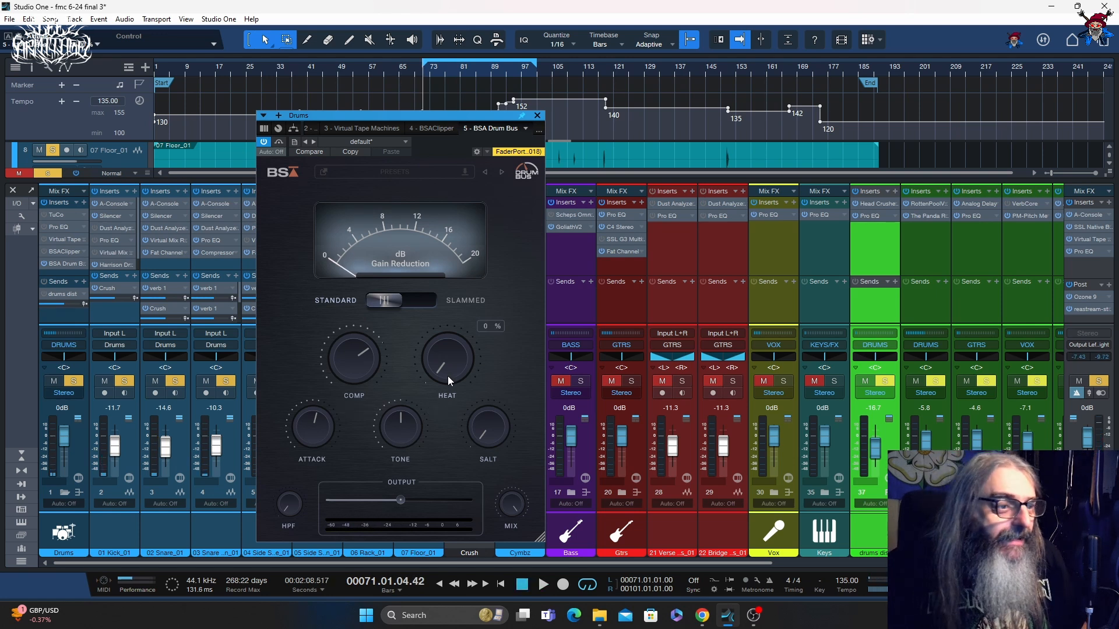
Set the Heat of BSA Drum Bus to 63% while playing the drums from bar 71.
key(space)
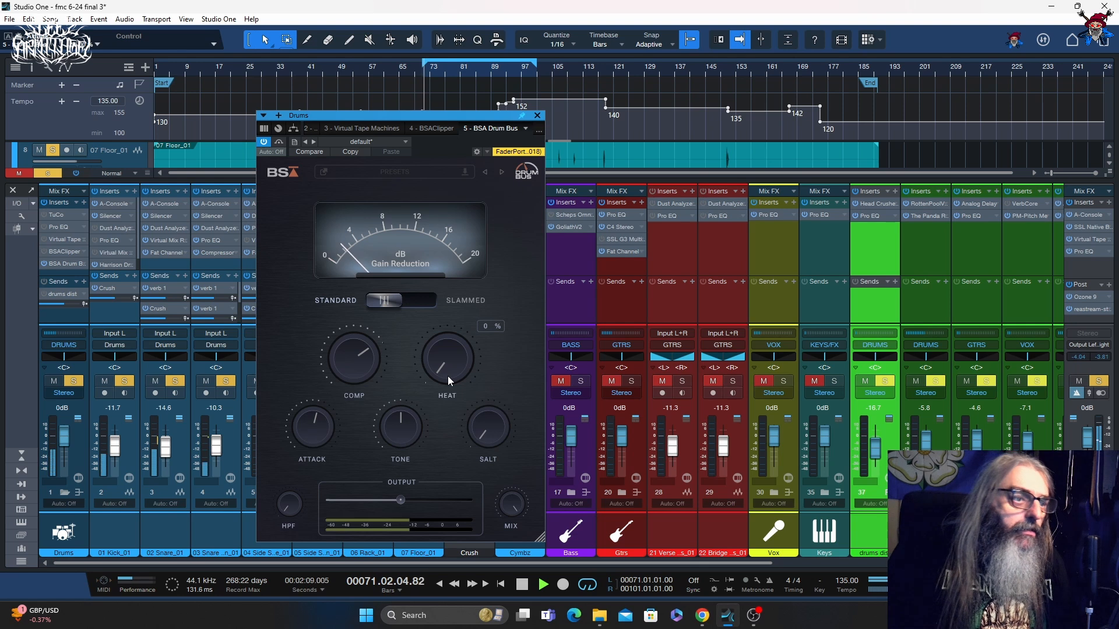
drag(448, 376, 456, 286)
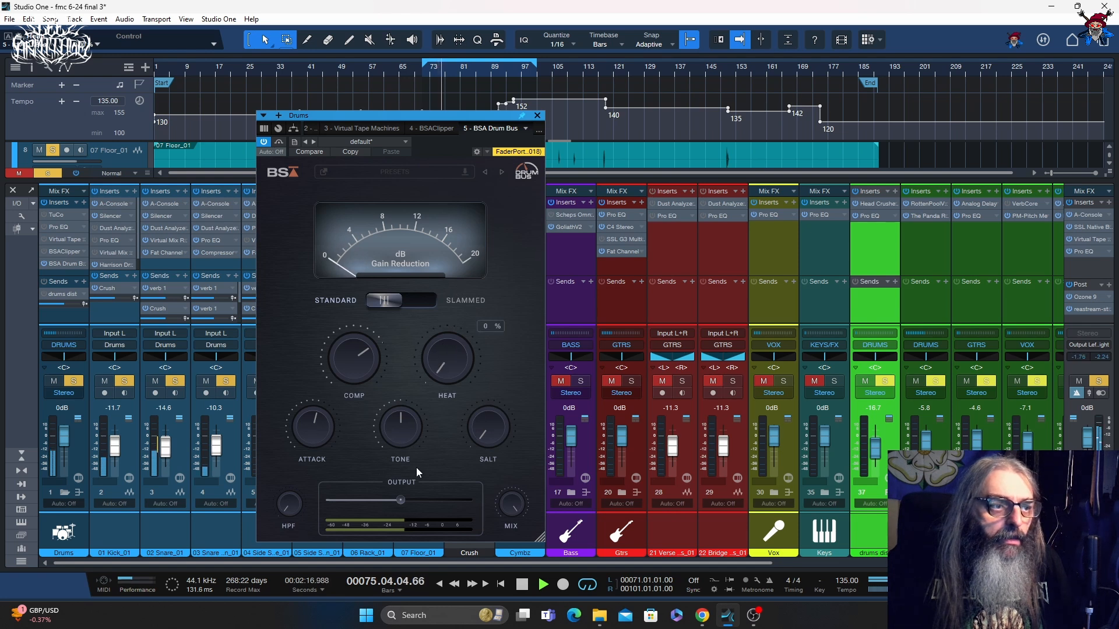
mouse_move(445, 349)
mouse_down()
mouse_move(453, 372)
mouse_move(456, 360)
mouse_up()
key(space)
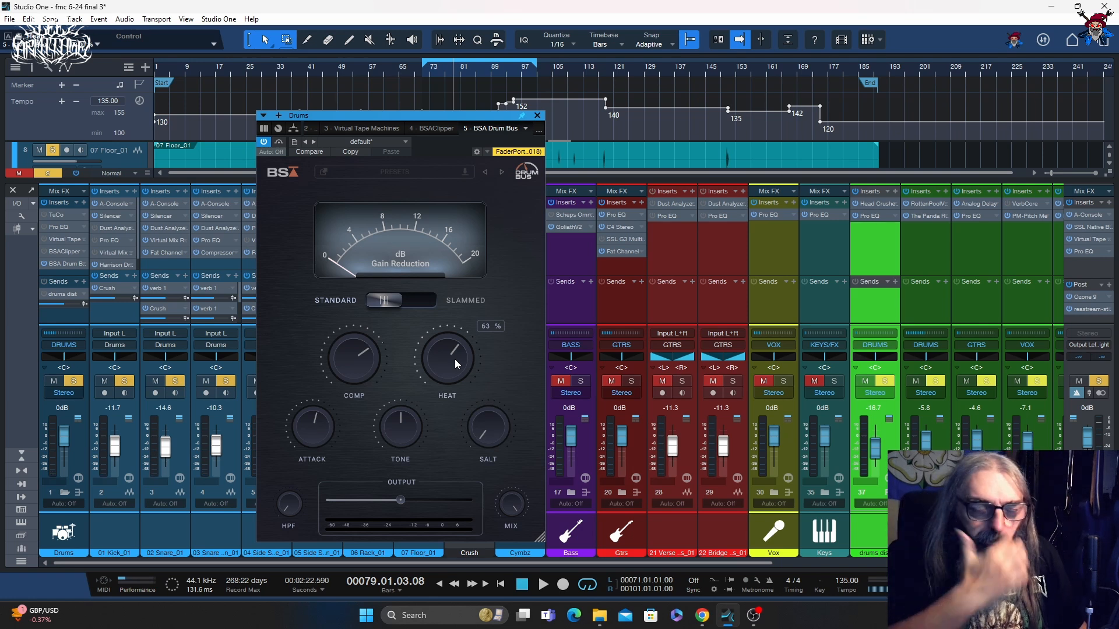
Try the Tone control at both of its extremes while playing the drums, and reset it to 0%.
mouse_move(417, 454)
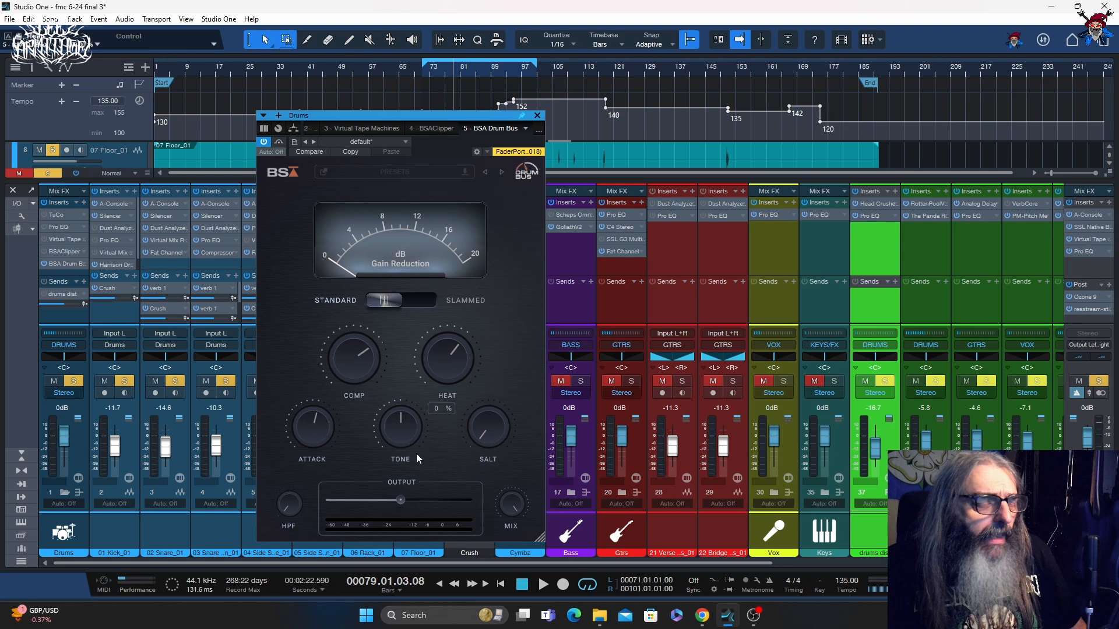
key(space)
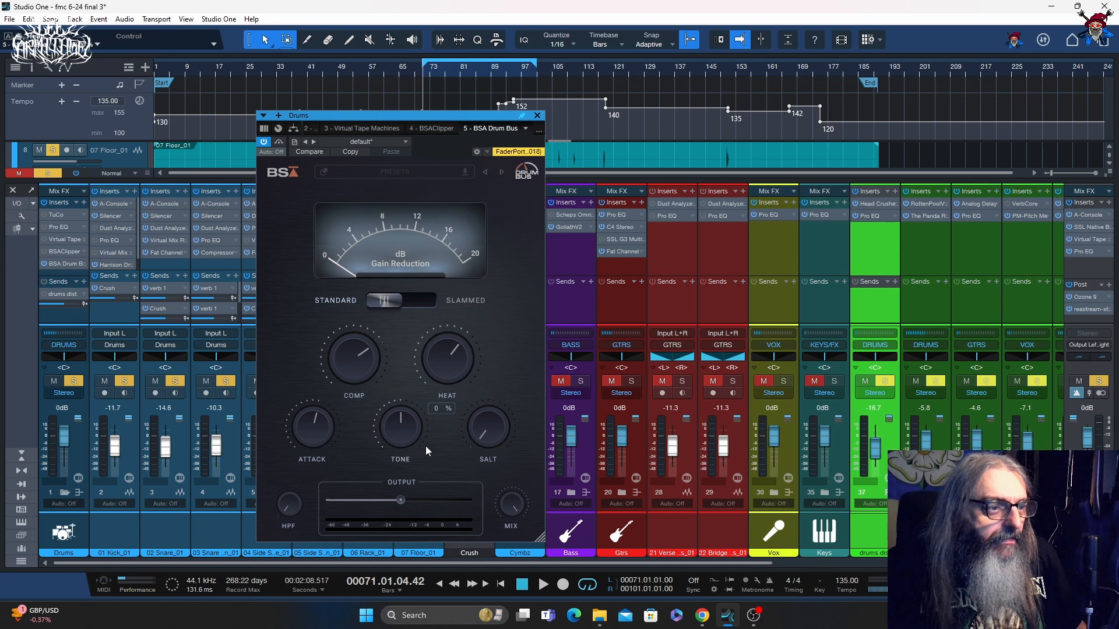
drag(396, 427, 337, 536)
key(space)
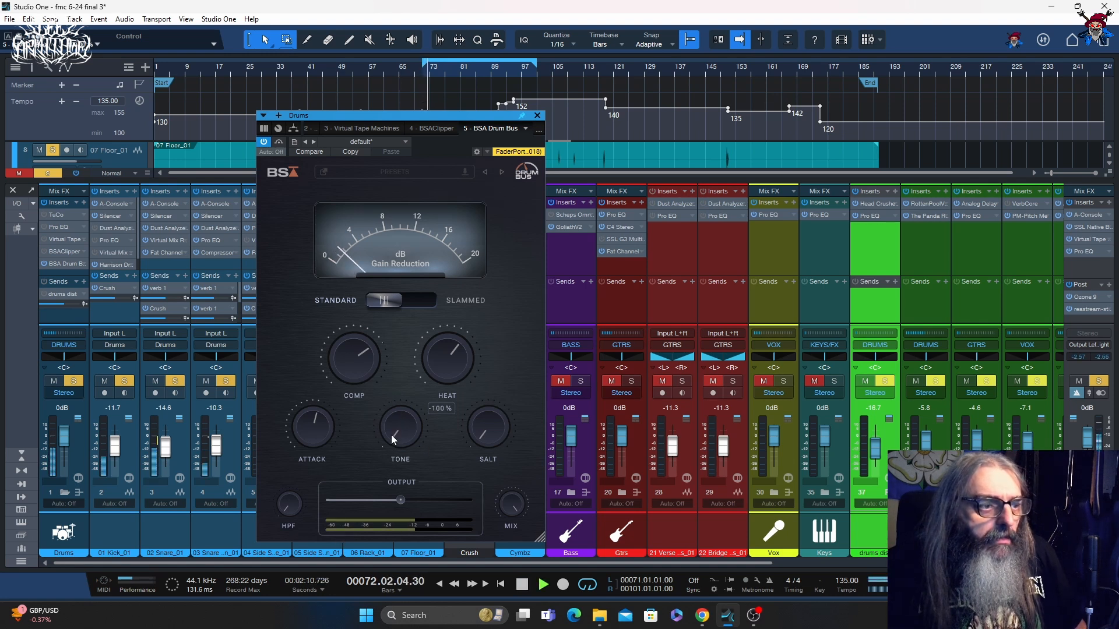
key(space)
drag(393, 435, 392, 268)
key(space)
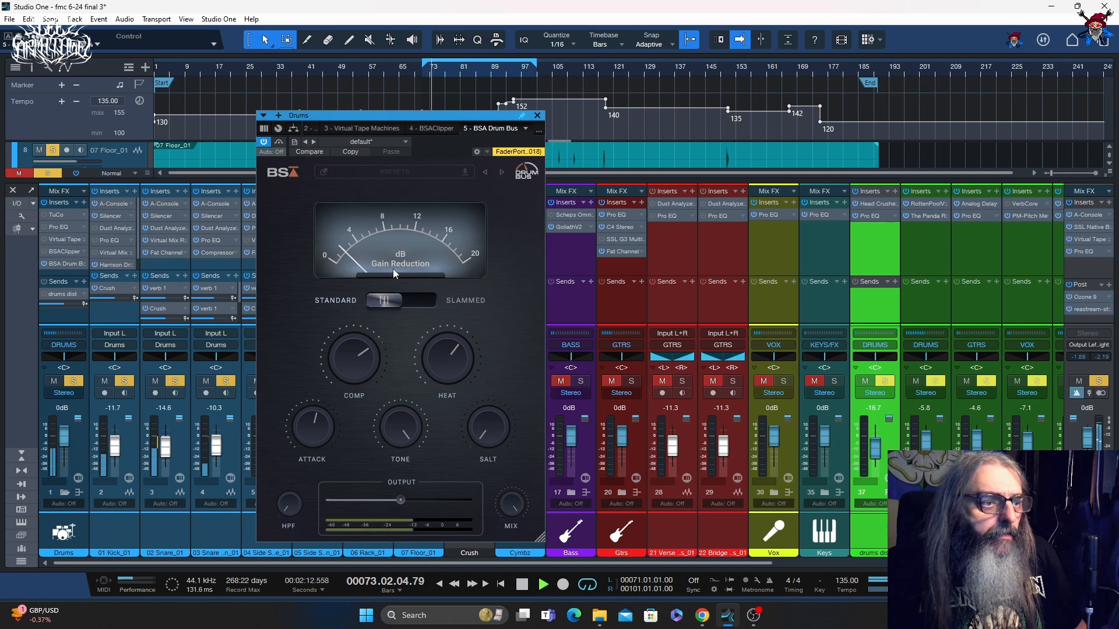
double_click(403, 432)
key(space)
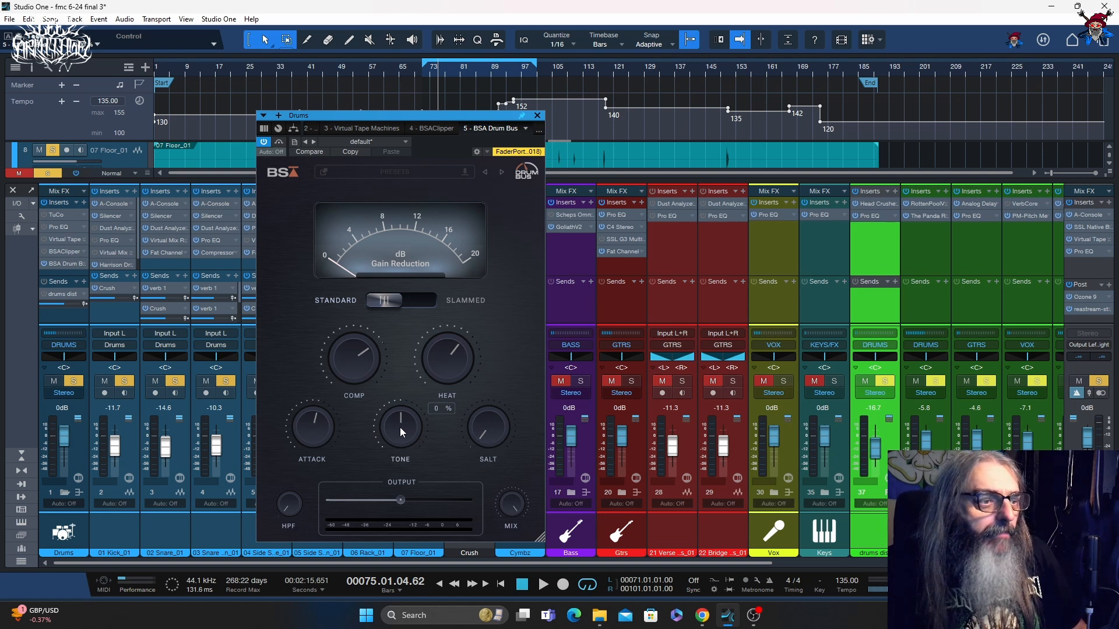
Set the Tone of BSA Drum Bus to 21% while the drums play.
key(space)
drag(400, 427, 402, 416)
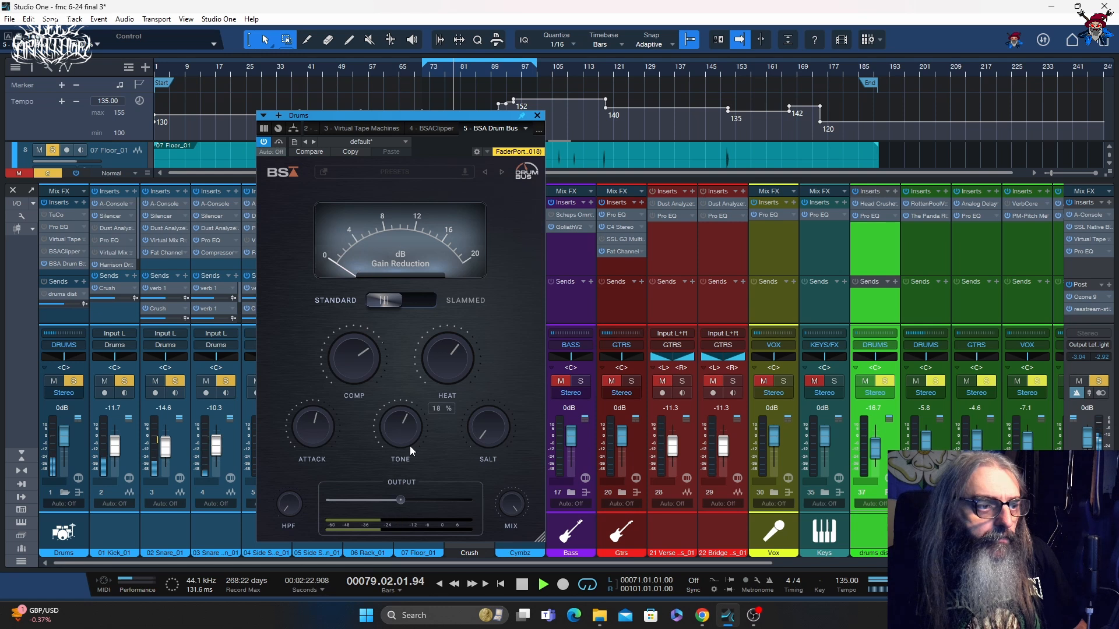
drag(410, 446, 407, 439)
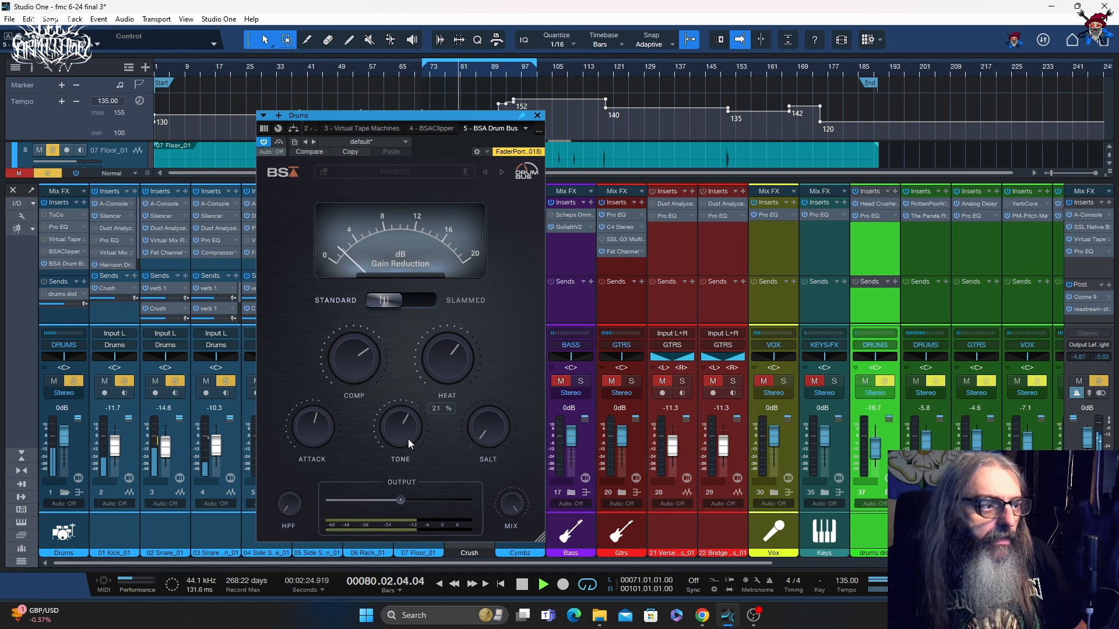
Raise the Salt of BSA Drum Bus well past its midpoint while replaying the drums.
mouse_move(478, 447)
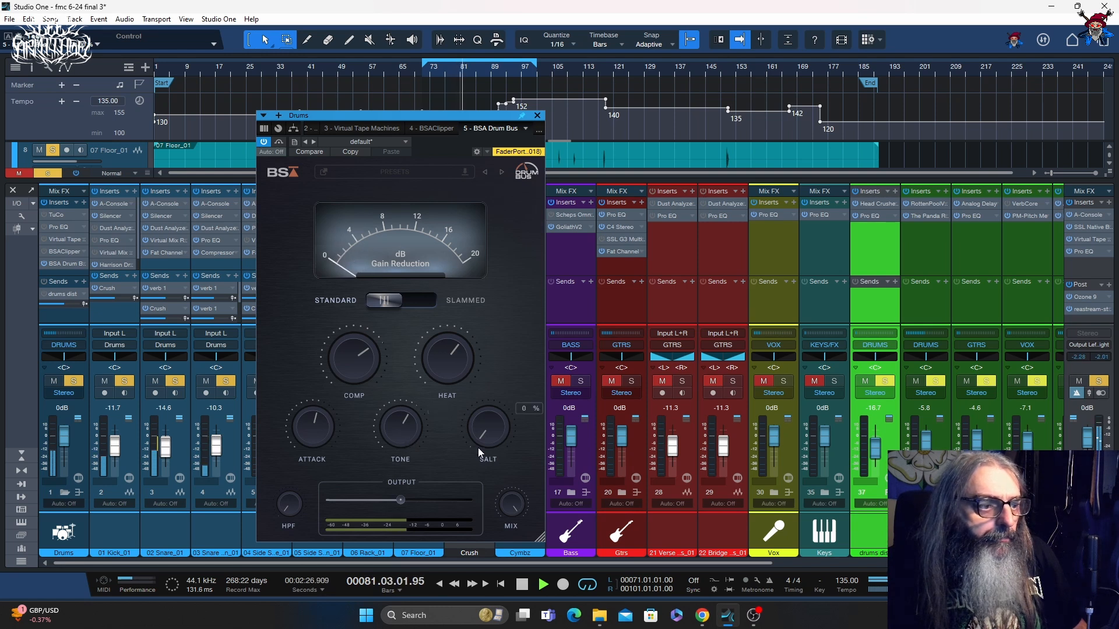
key(space)
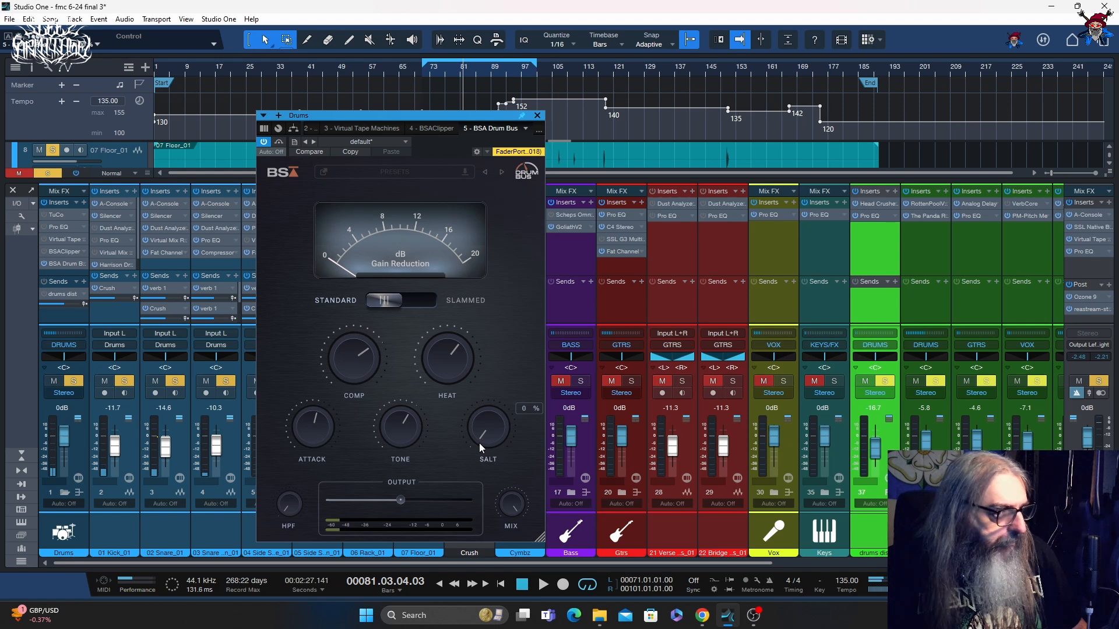
key(KP_0)
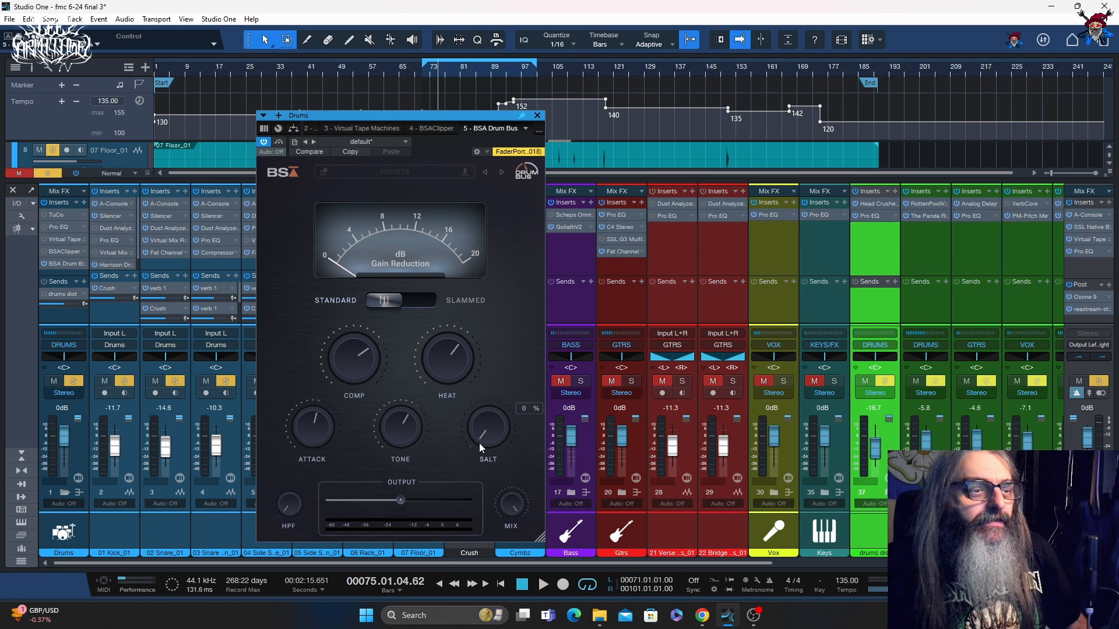
key(space)
drag(479, 443, 506, 364)
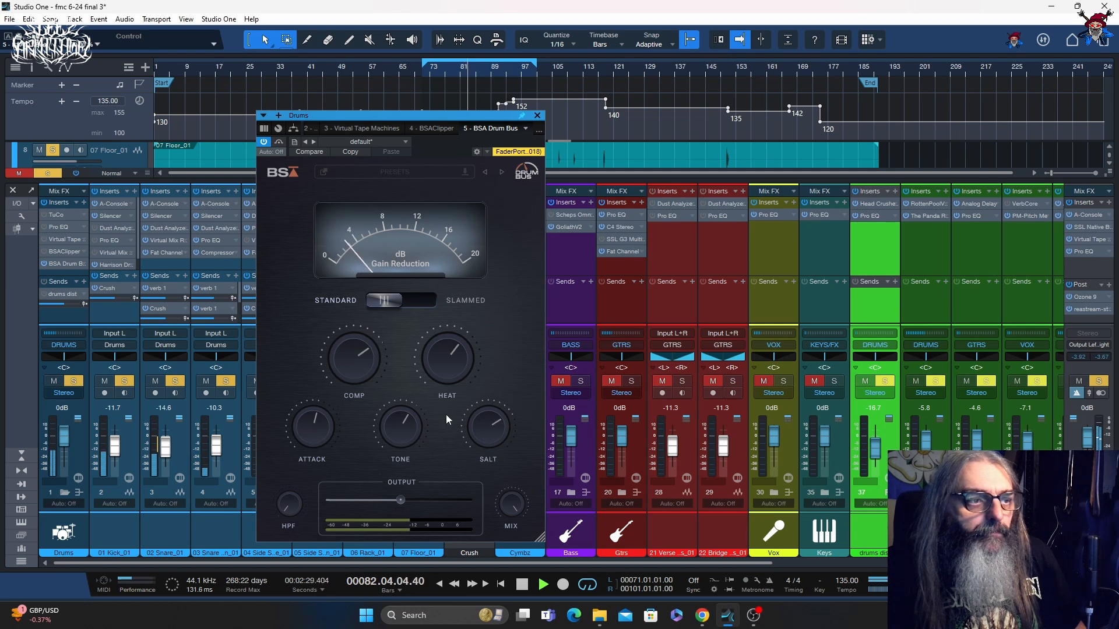
key(space)
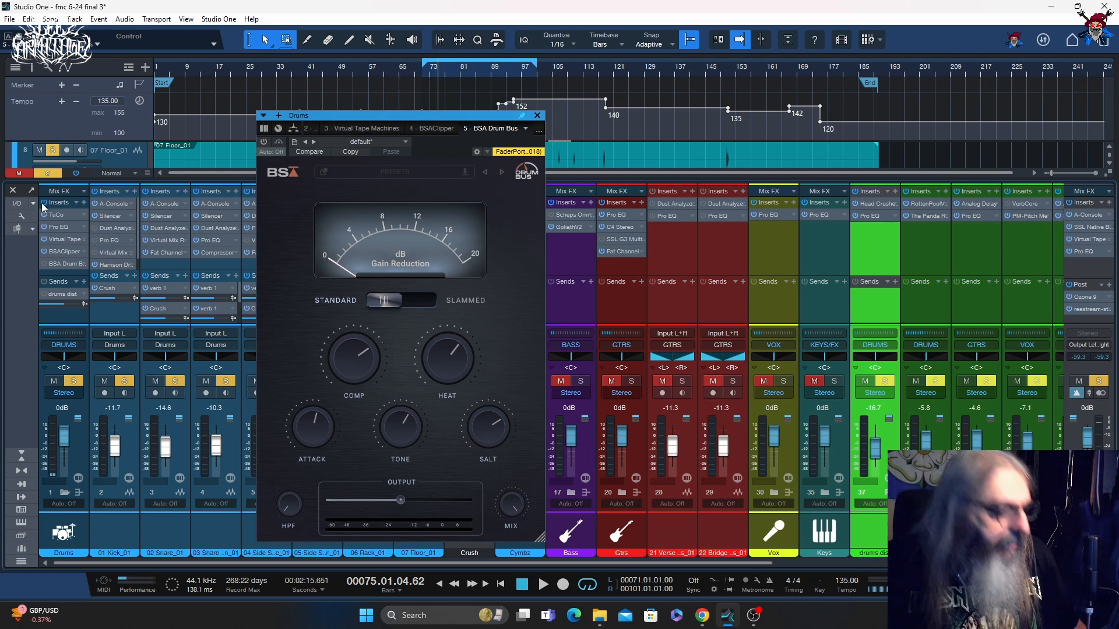
Play the drums with BSA Drum Bus bypassed, and compare them with it as the only active insert on the Drums bus.
key(space)
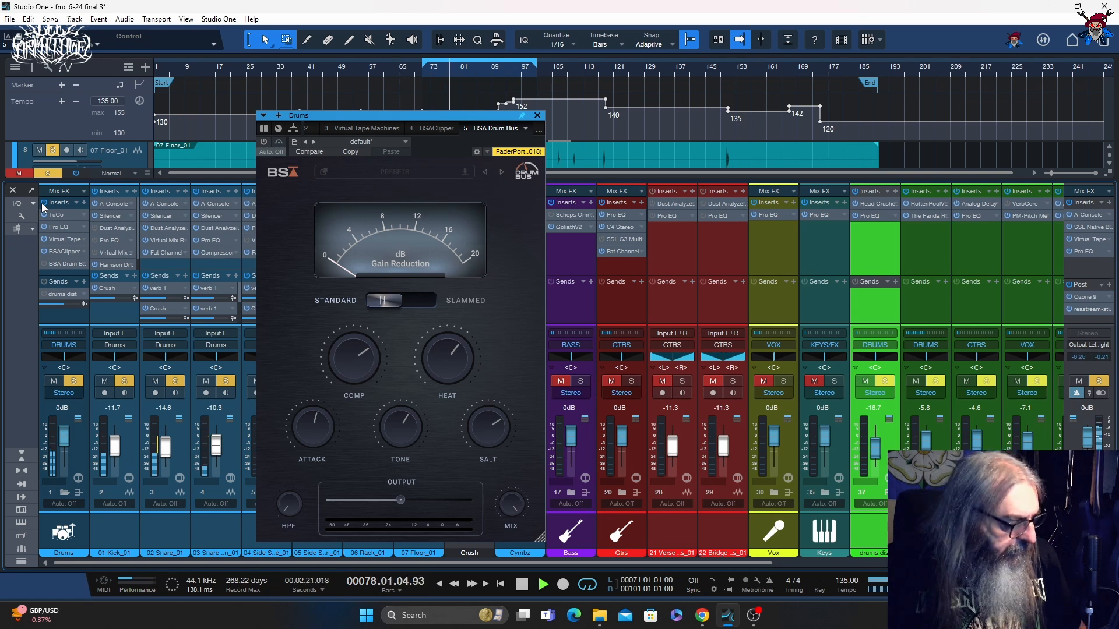
key(space)
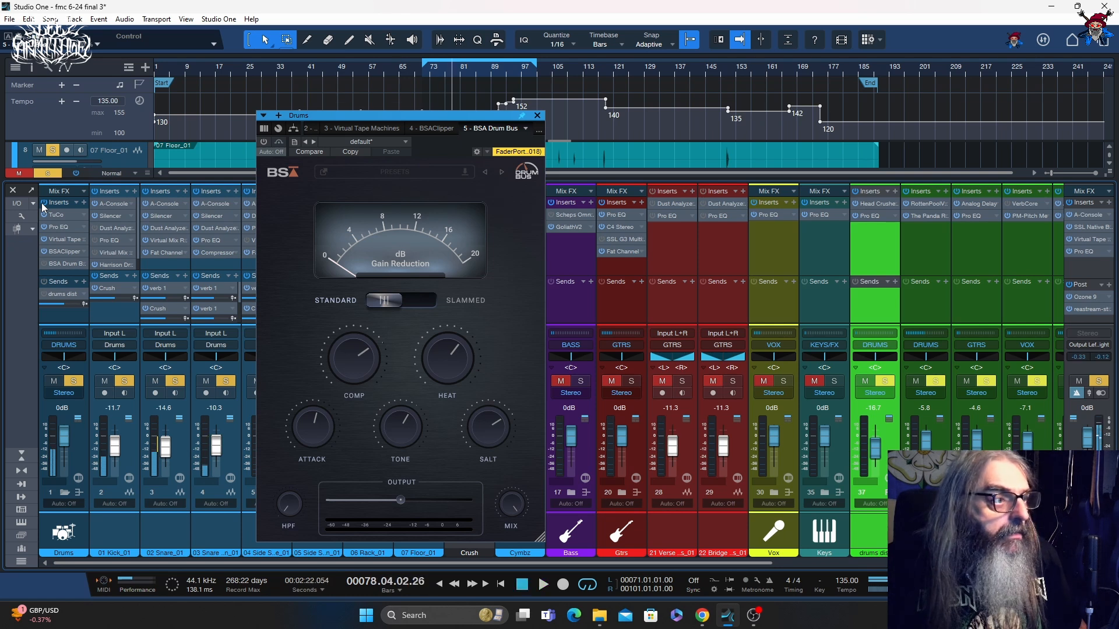
click(44, 263)
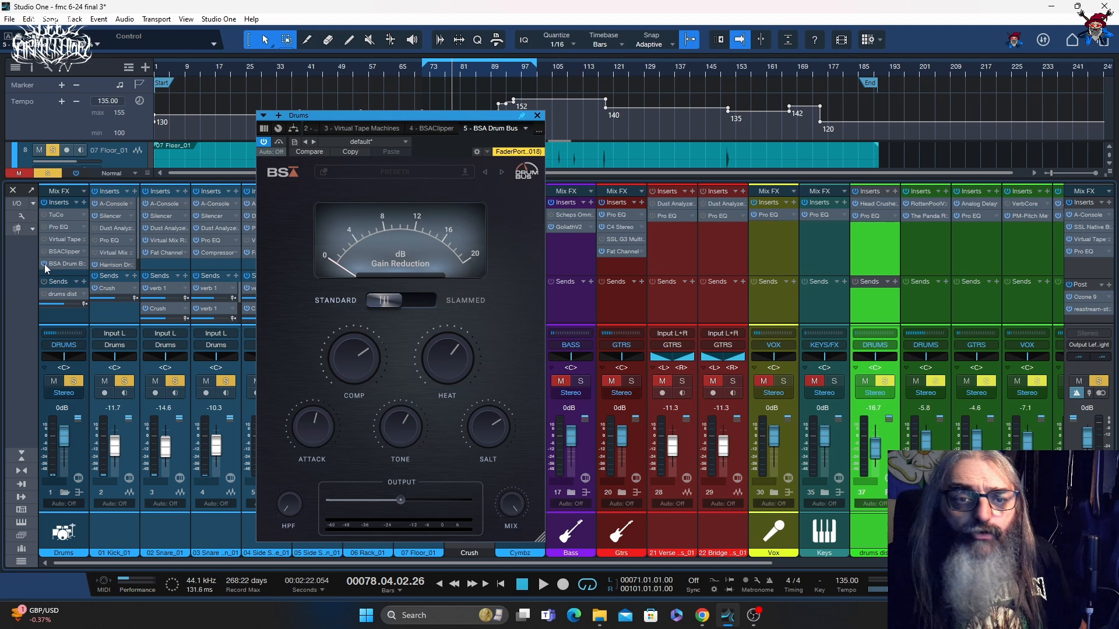
key(space)
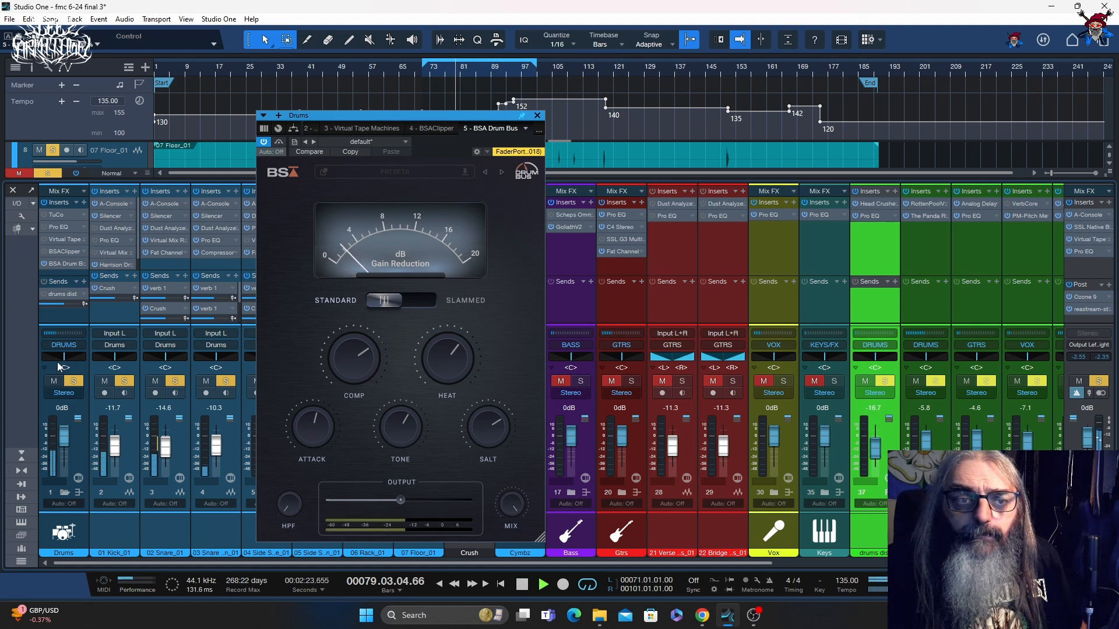
mouse_move(401, 446)
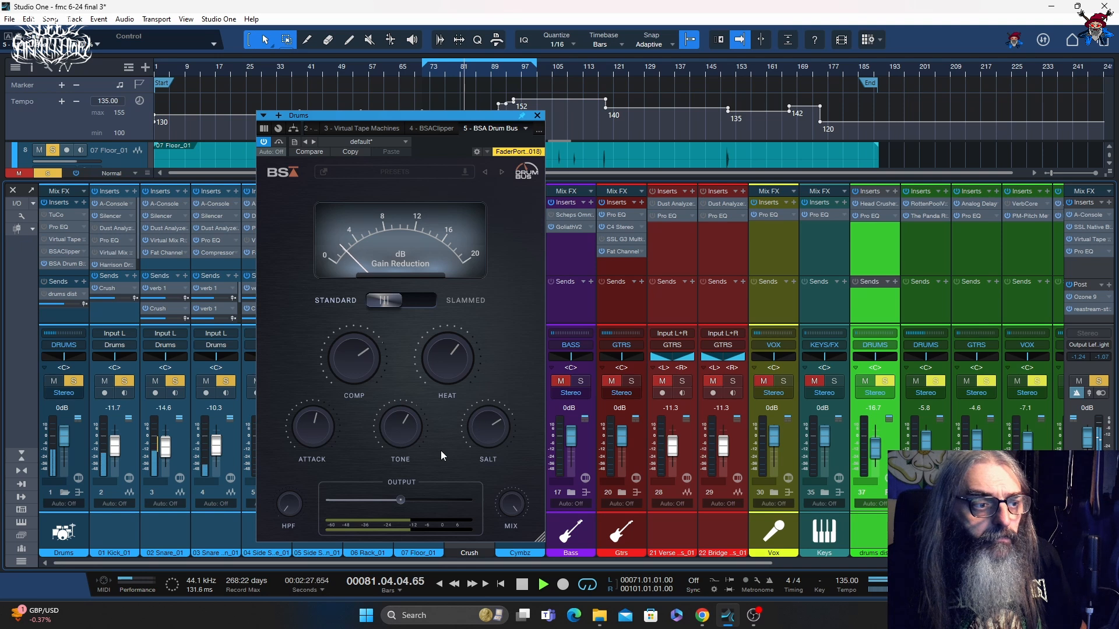
key(space)
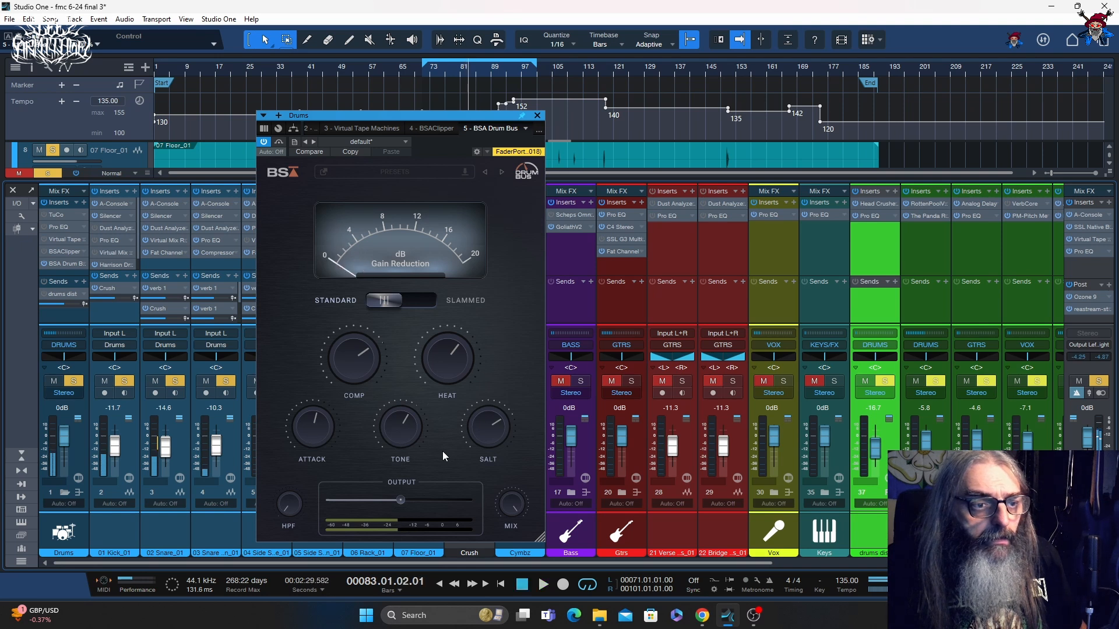
Copy BSA Drum Bus from the Drums bus onto the soloed Crush channel and switch it to Slammed with its controls at default.
click(538, 115)
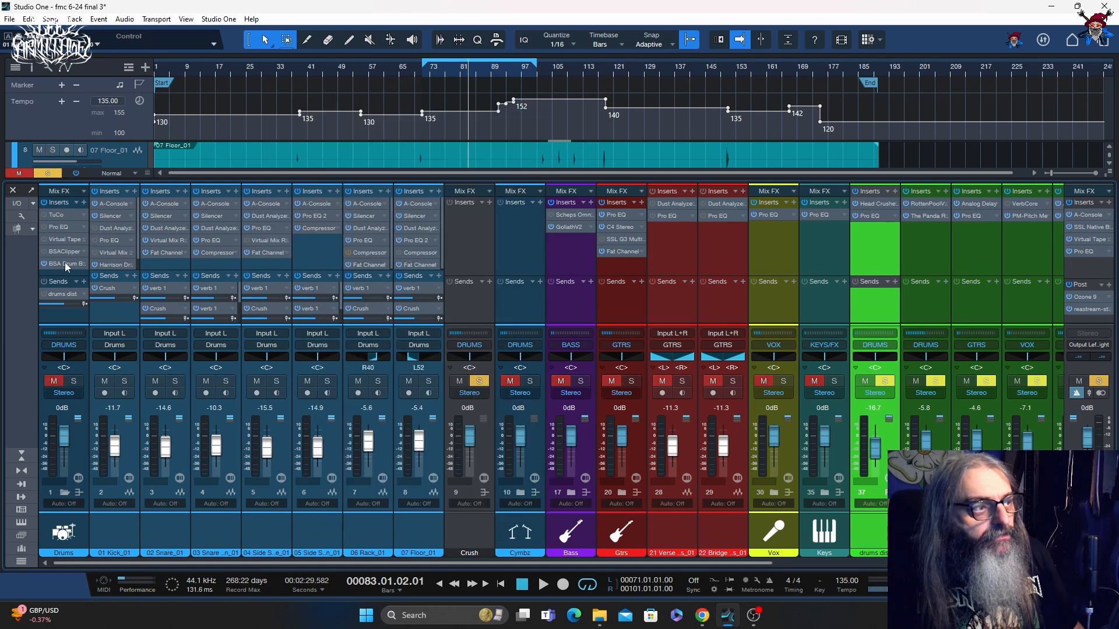
drag(215, 255, 459, 230)
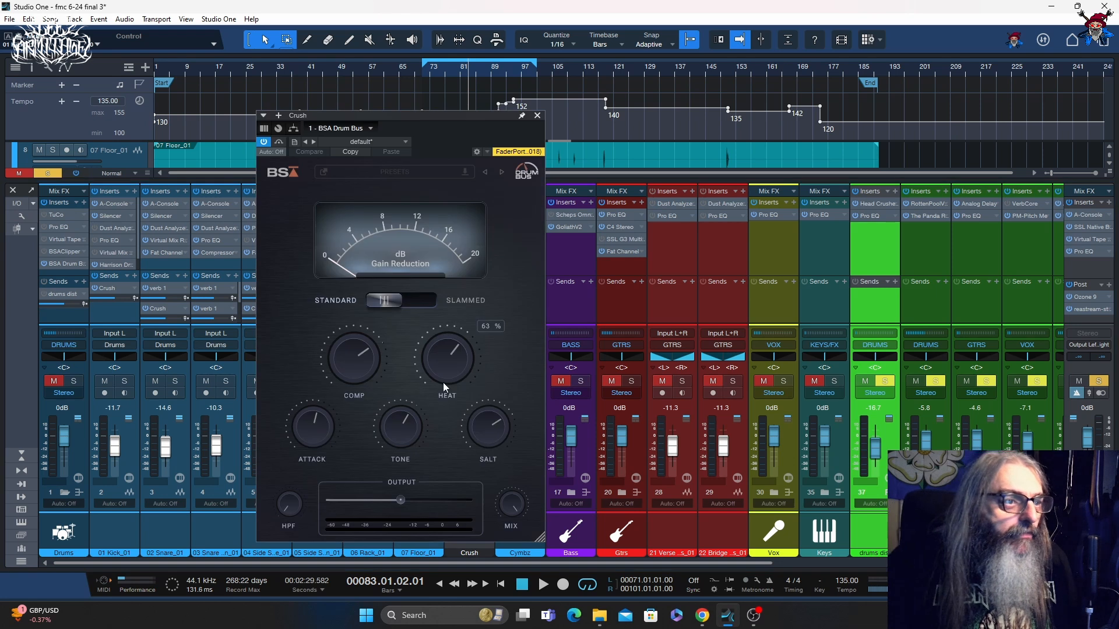
click(390, 302)
drag(351, 118, 580, 96)
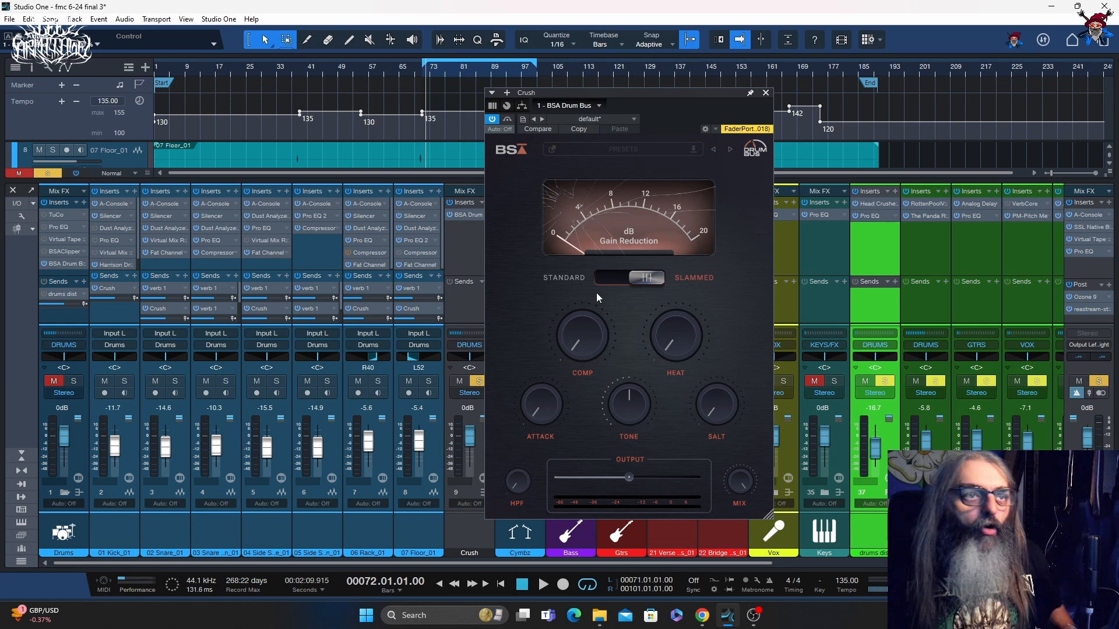
Set the Comp to 80% and the Attack to 48% on the Crush channel's BSA Drum Bus during playback.
key(space)
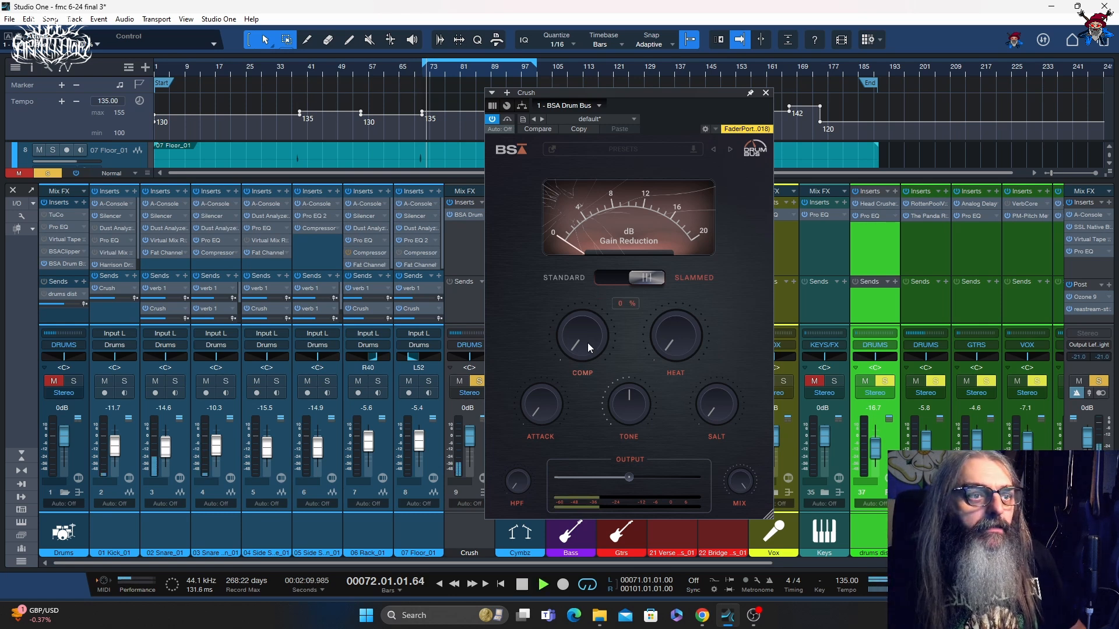
mouse_move(585, 351)
mouse_down()
mouse_move(600, 275)
mouse_move(588, 350)
mouse_move(595, 335)
mouse_up()
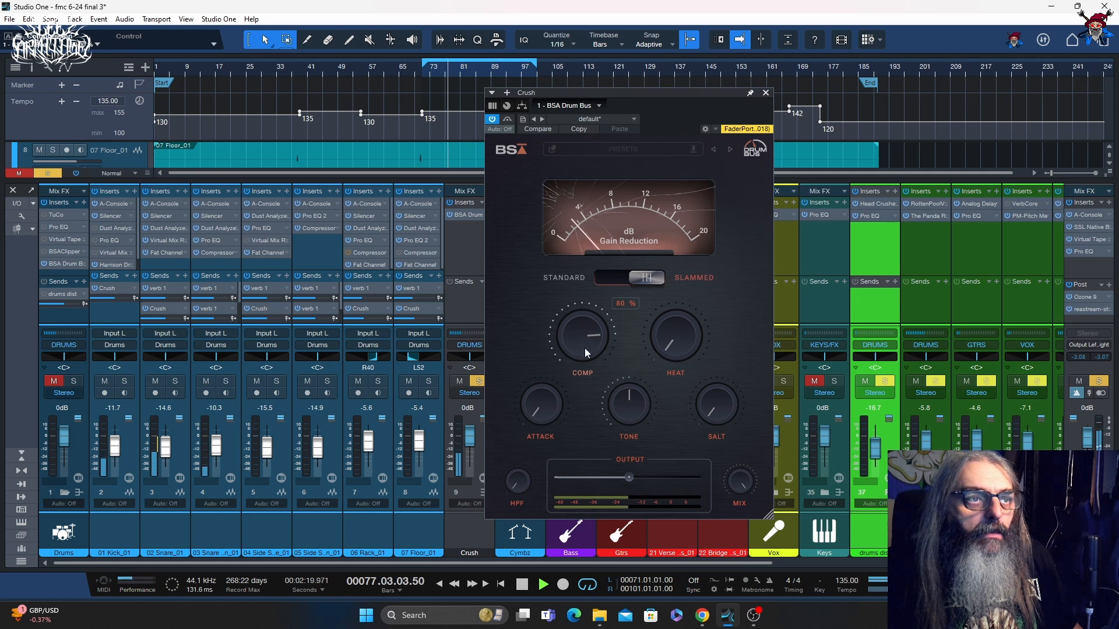
mouse_move(547, 408)
drag(546, 408, 562, 352)
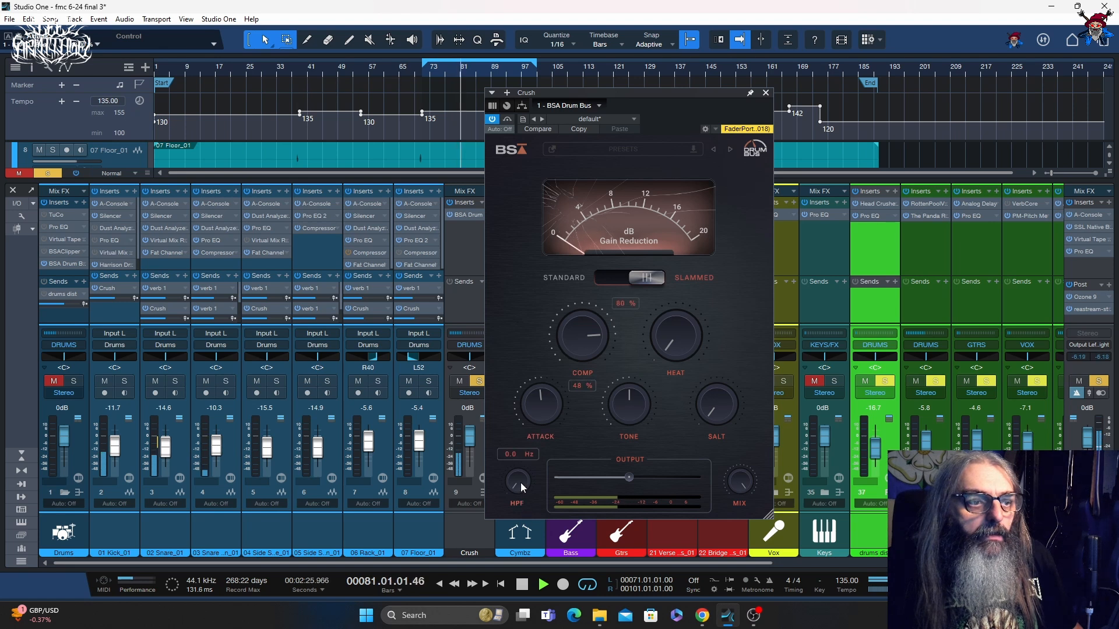
Raise the HPF of the Crush channel's BSA Drum Bus past 48.1 Hz and increase its Comp slightly.
mouse_move(524, 467)
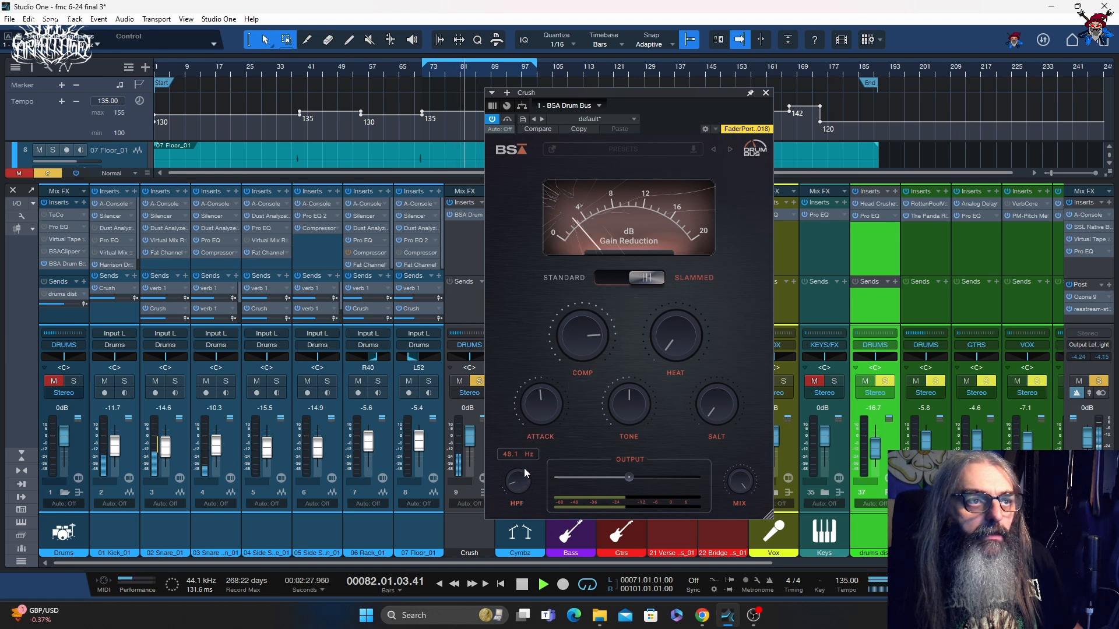
drag(525, 469, 529, 461)
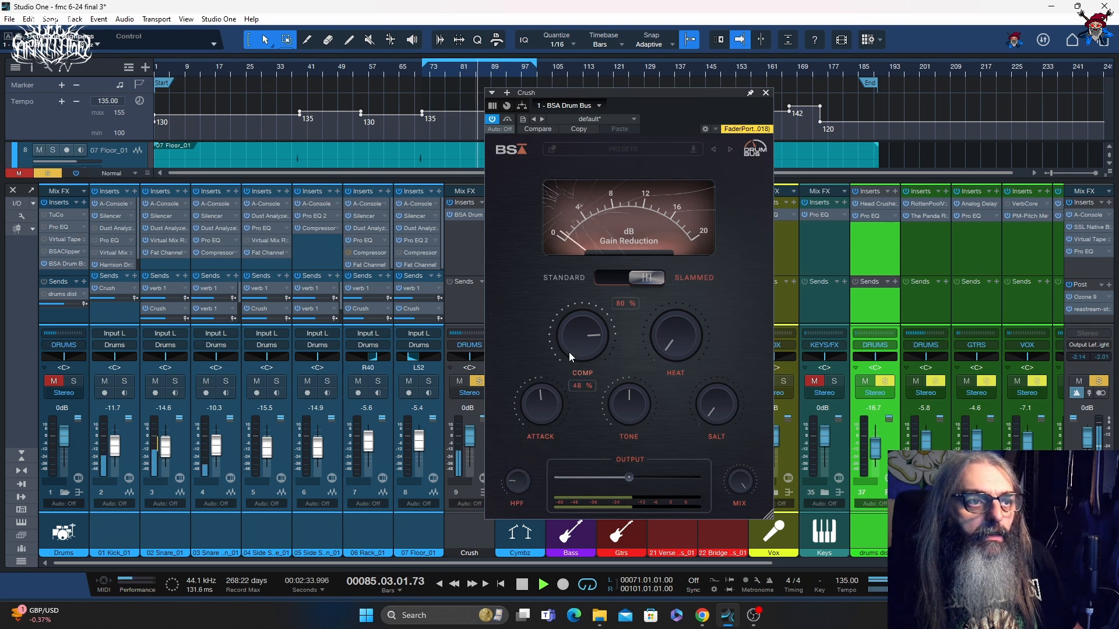
drag(570, 352, 572, 348)
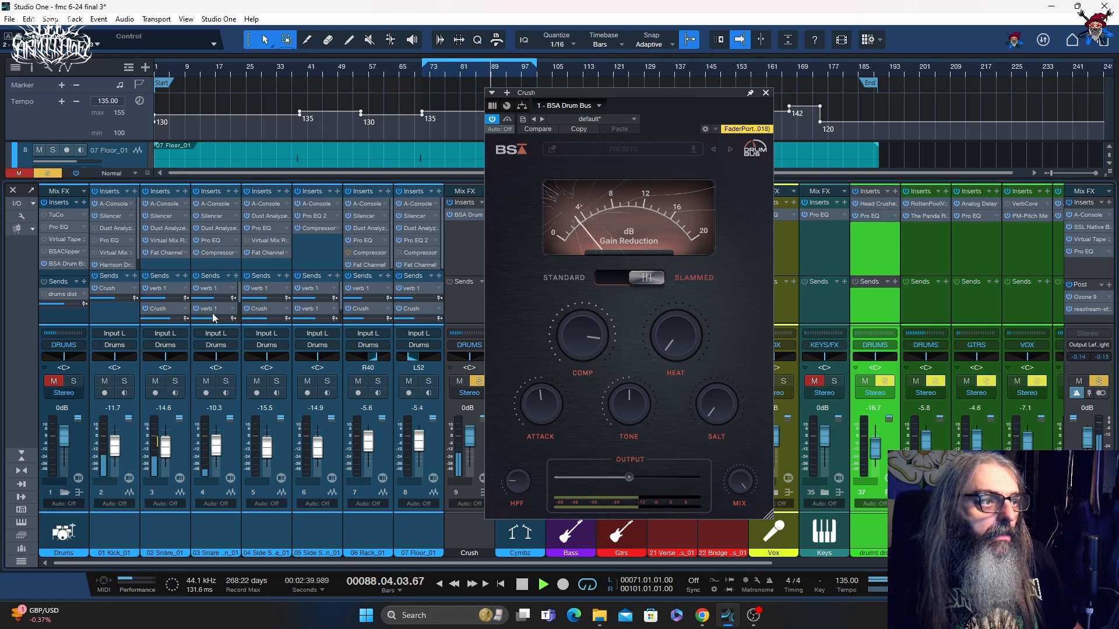
Nudge up the Crush send level of the 04 side snare track and set the Comp on the Crush channel to 78%.
drag(270, 320, 274, 320)
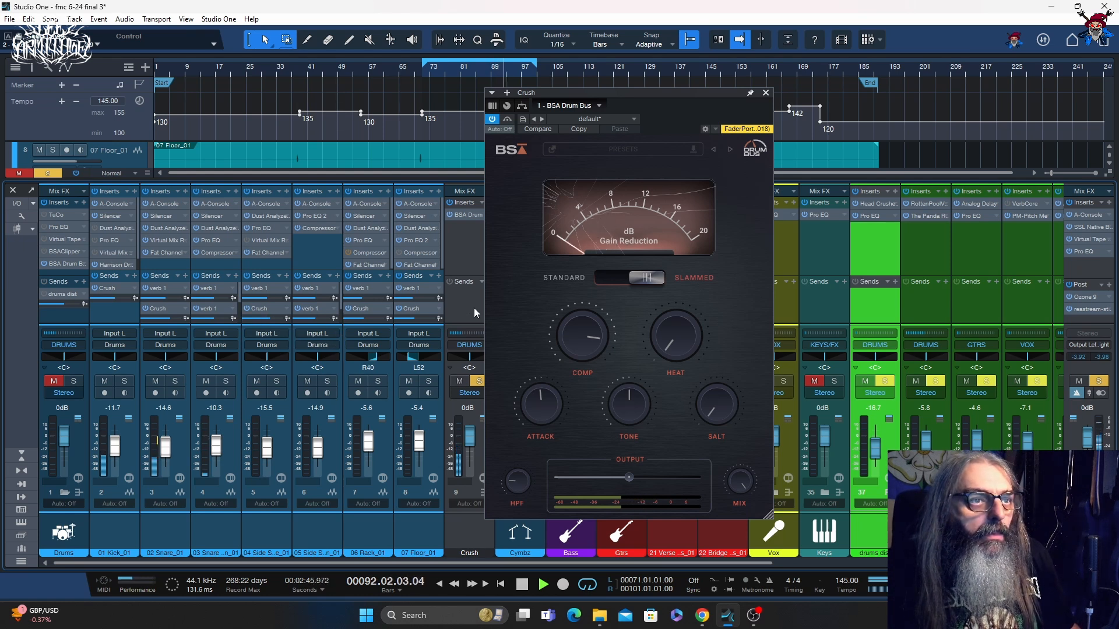
mouse_move(575, 330)
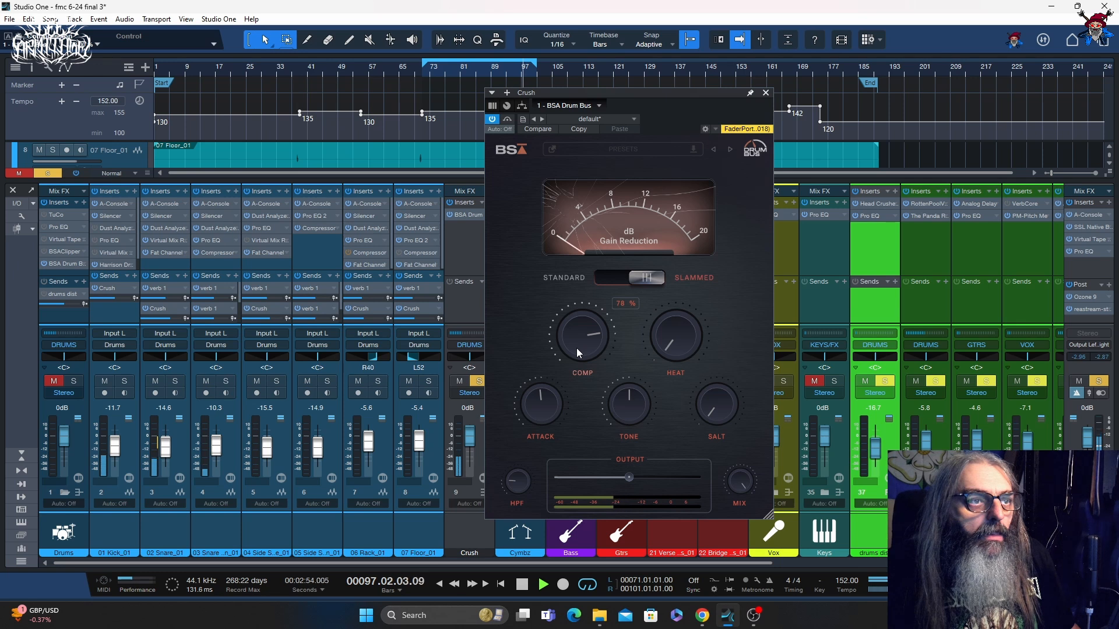
Set the Heat of the Crush channel's BSA Drum Bus to 61% while replaying the drums from bar 71.
key(space)
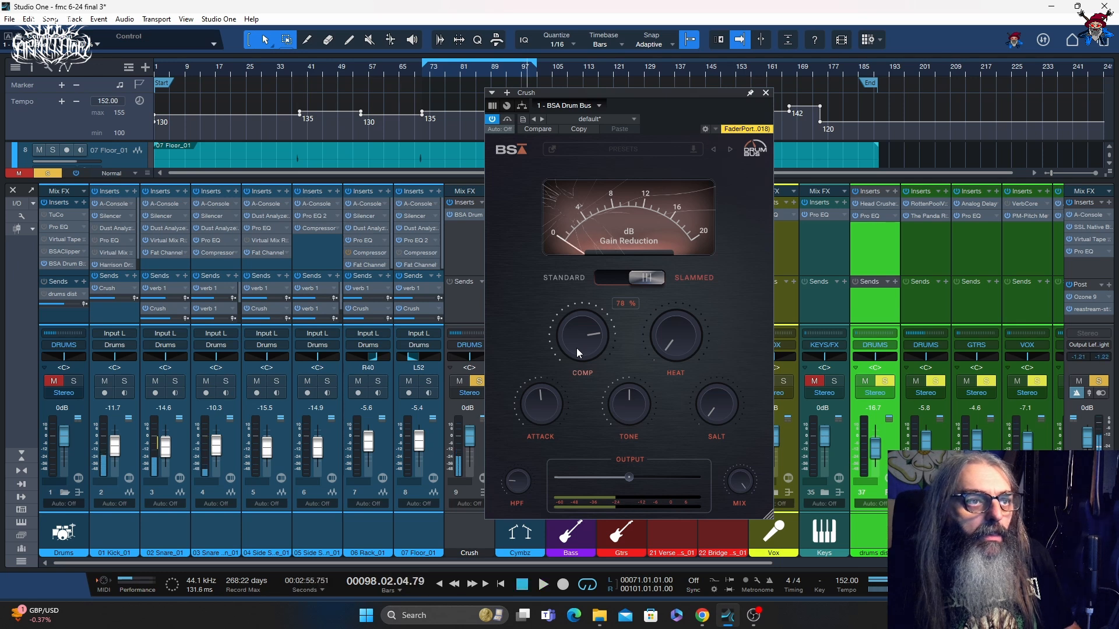
key(KP_0)
key(space)
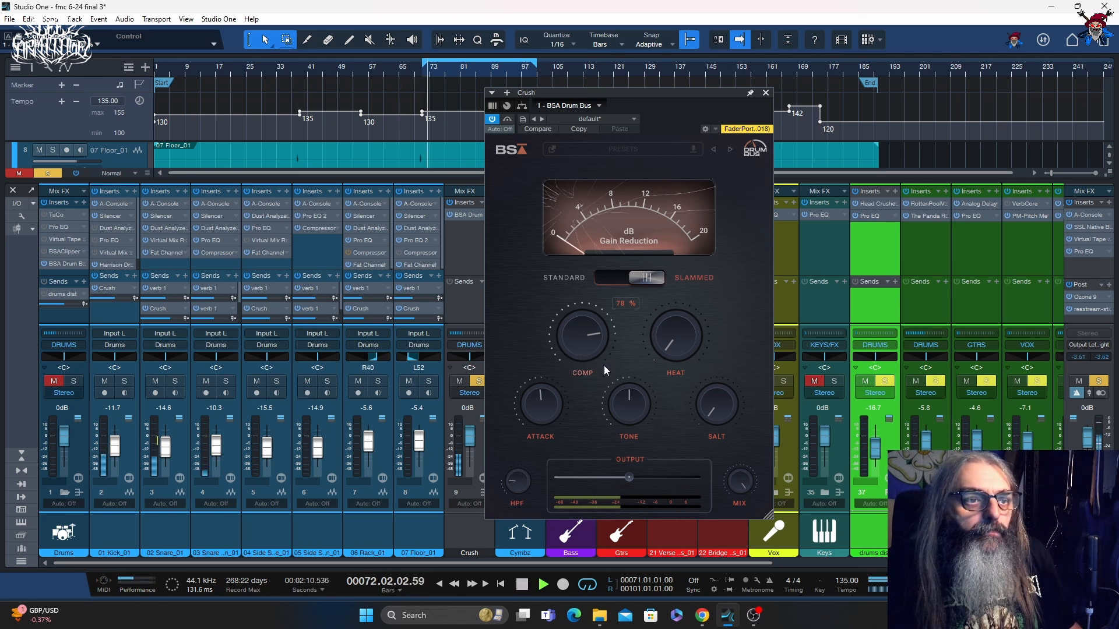
drag(679, 369, 681, 260)
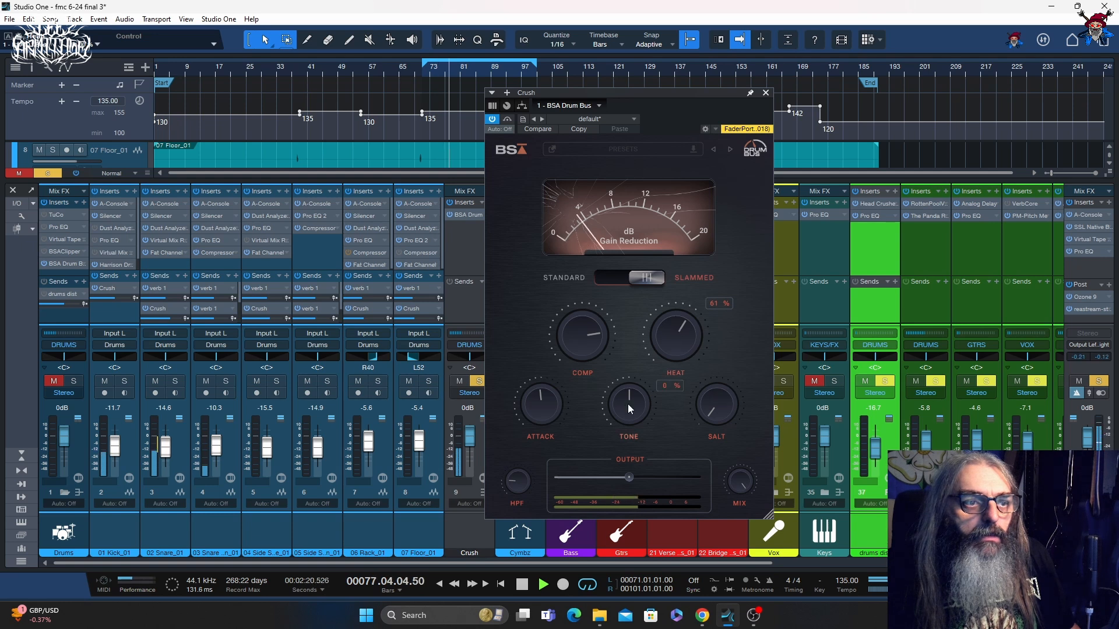
Set the Tone of the Crush channel's BSA Drum Bus to 28% and raise its Salt well above minimum during playback.
mouse_move(628, 404)
mouse_down()
mouse_move(601, 479)
mouse_move(636, 278)
mouse_move(609, 447)
mouse_move(627, 383)
mouse_up()
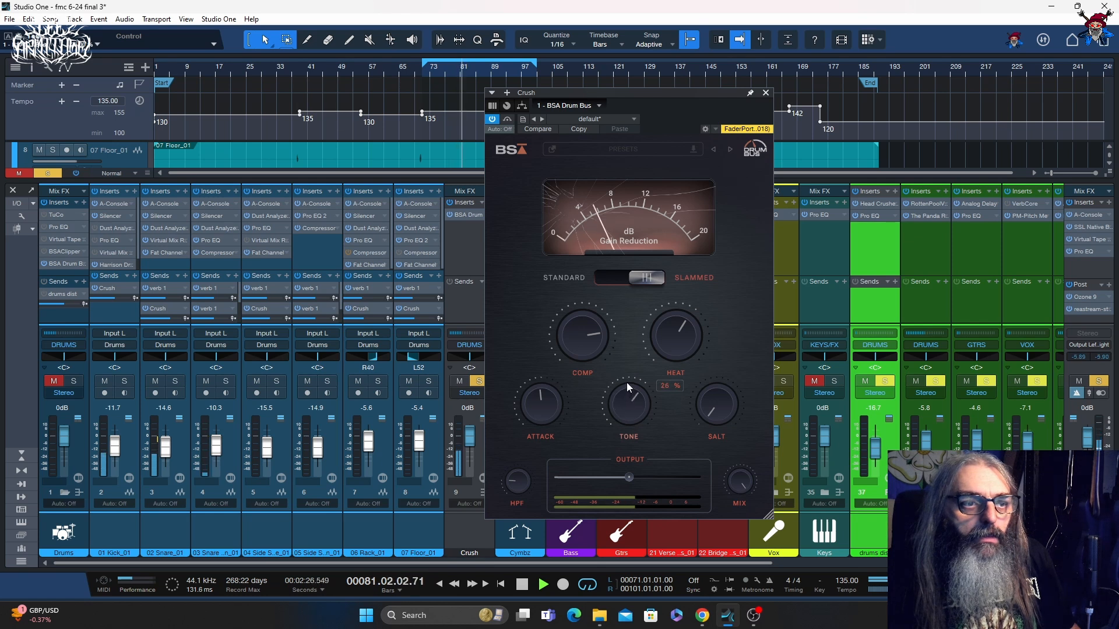
mouse_move(691, 411)
drag(703, 412, 719, 331)
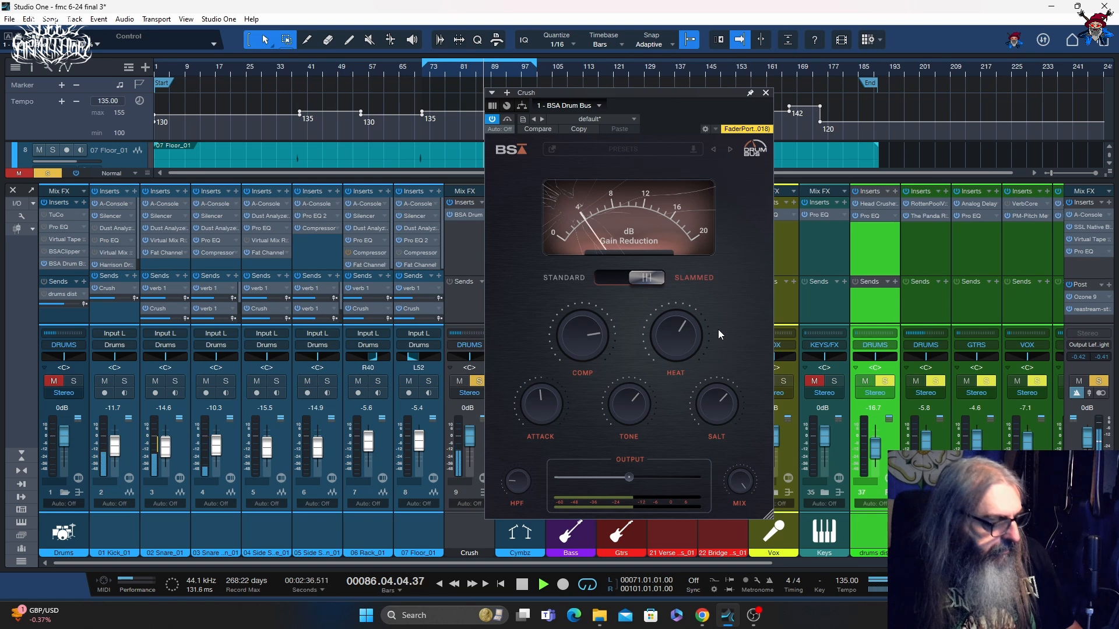
key(space)
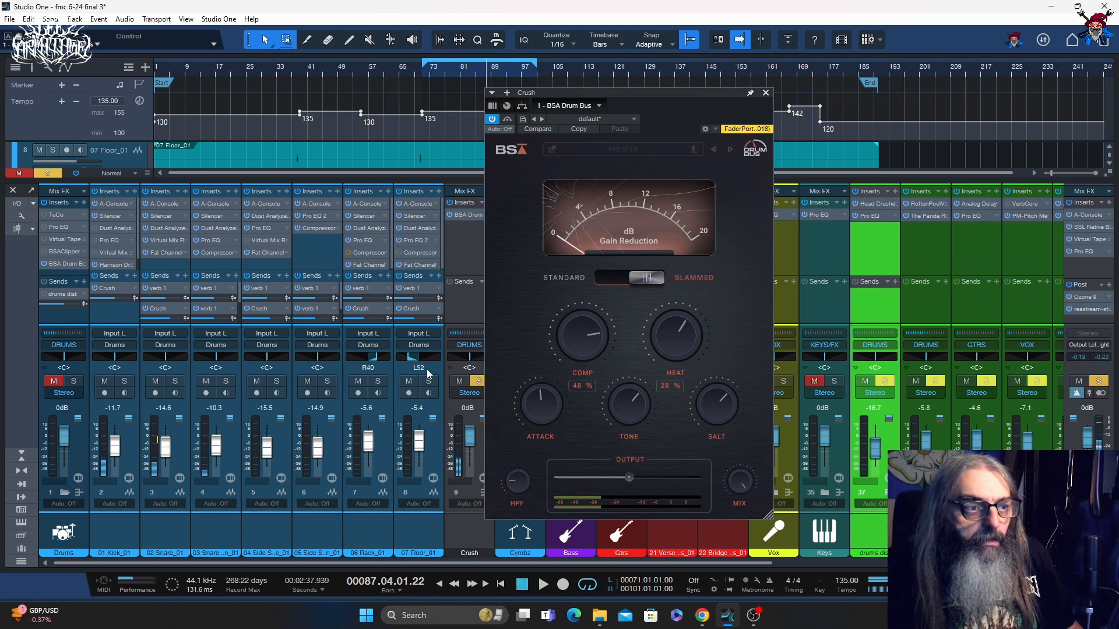
Unsolo the Crush channel and solo the main drums bus so the full kit plays together with Crush.
click(474, 381)
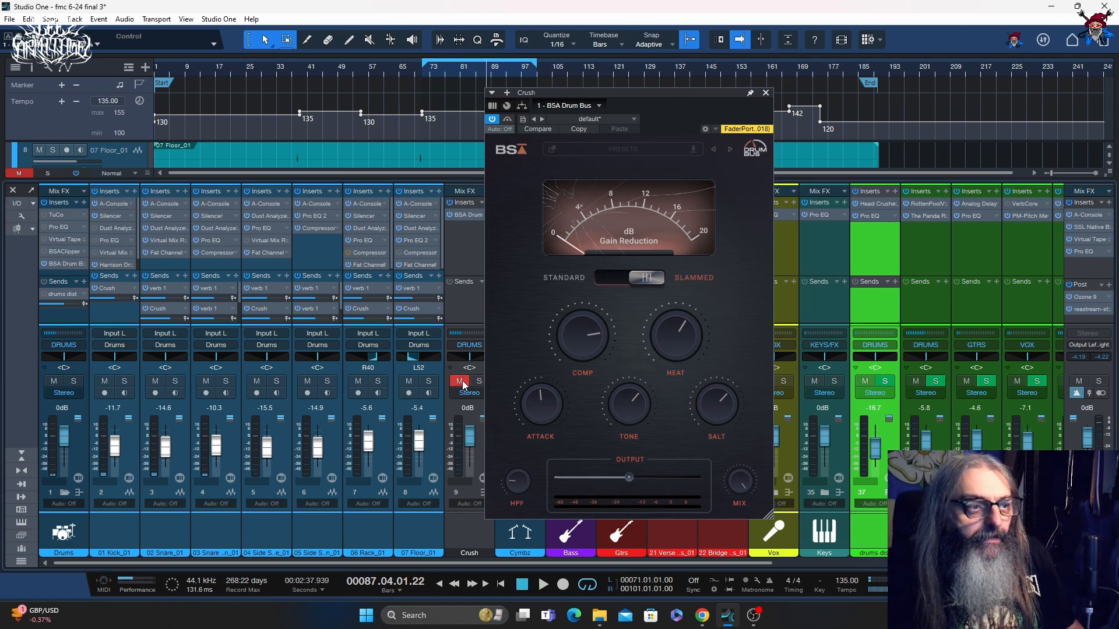
click(462, 385)
drag(704, 563, 904, 563)
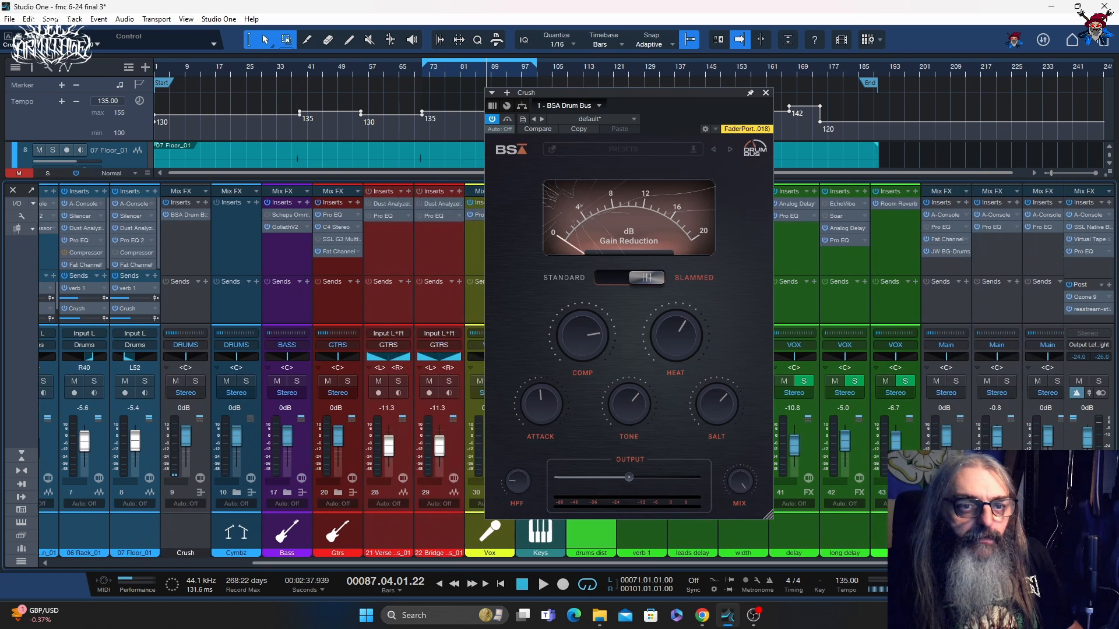
click(958, 382)
drag(699, 564, 570, 560)
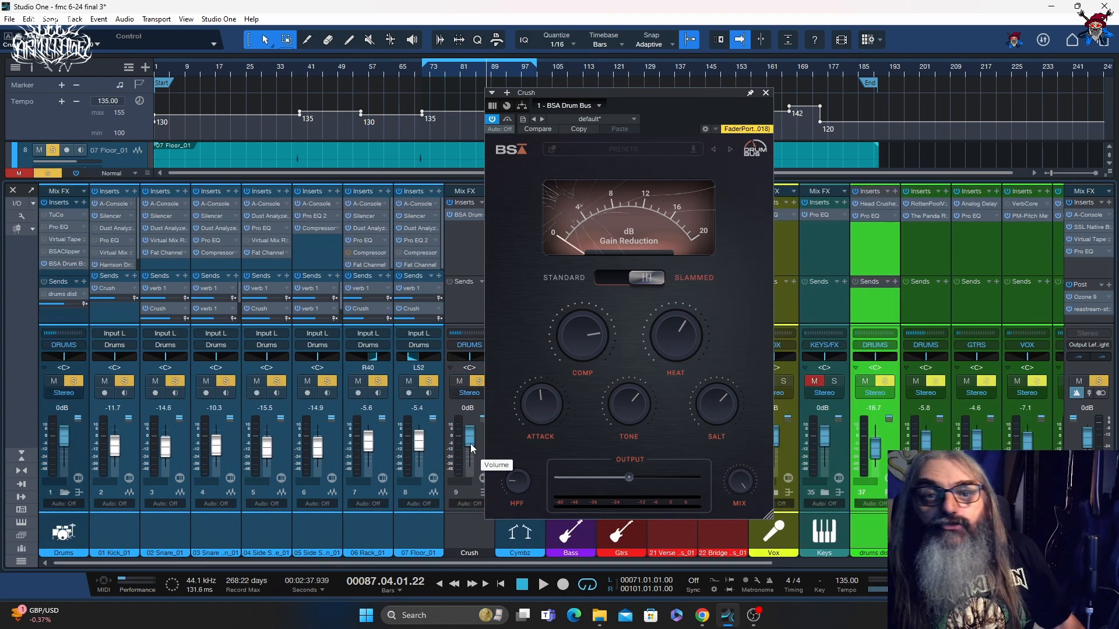
Pull the Crush channel's volume fader down to -oo and blend it back up under the drums during playback.
drag(471, 447, 456, 533)
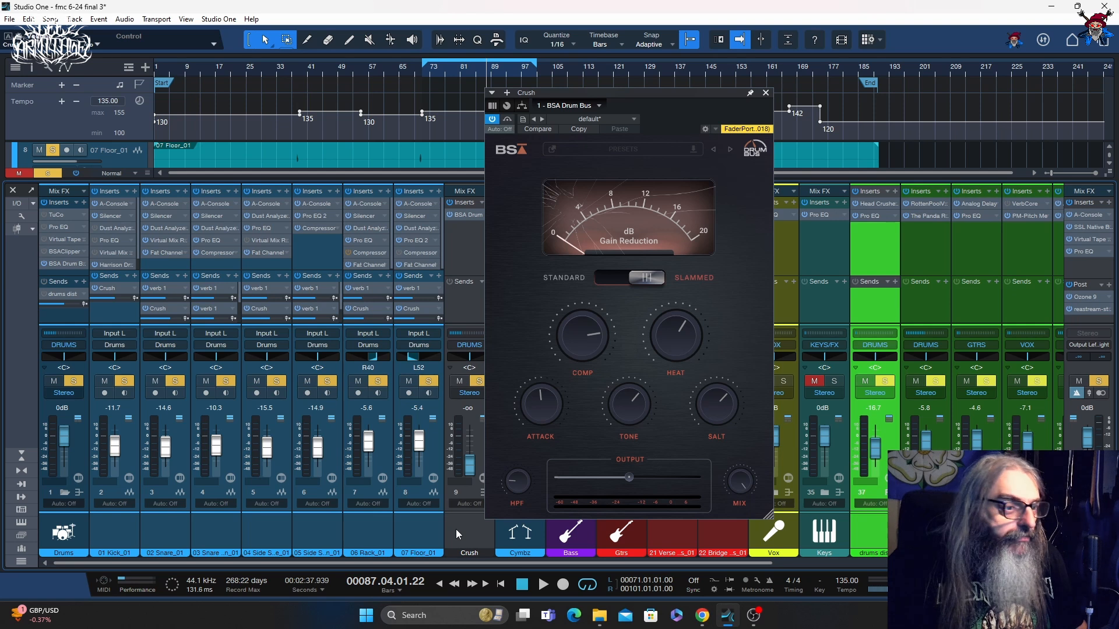
key(space)
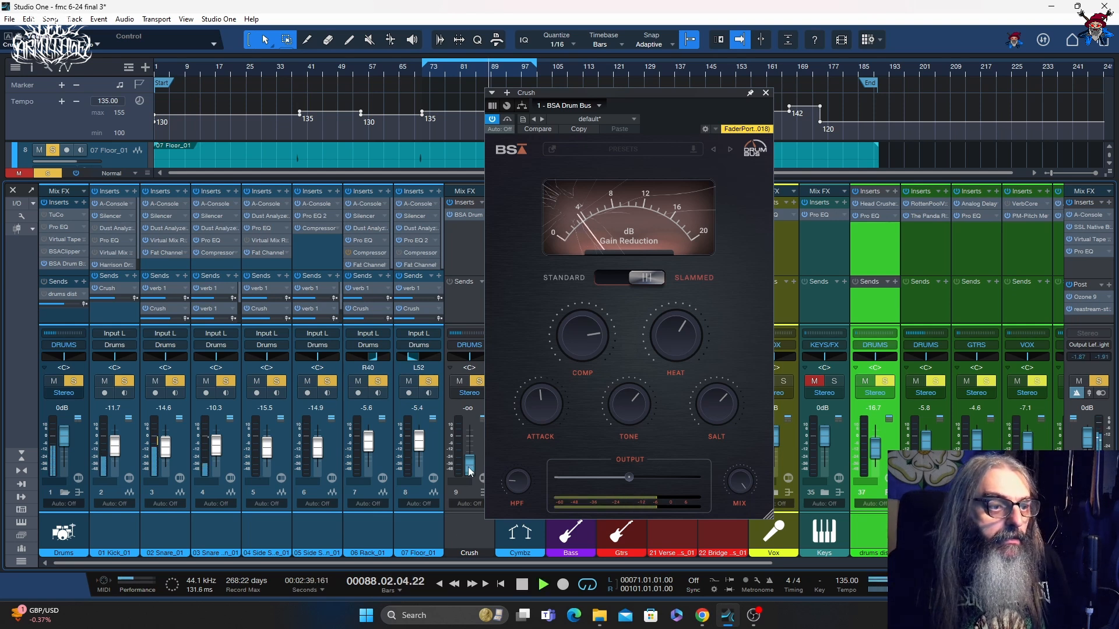
drag(469, 472, 476, 447)
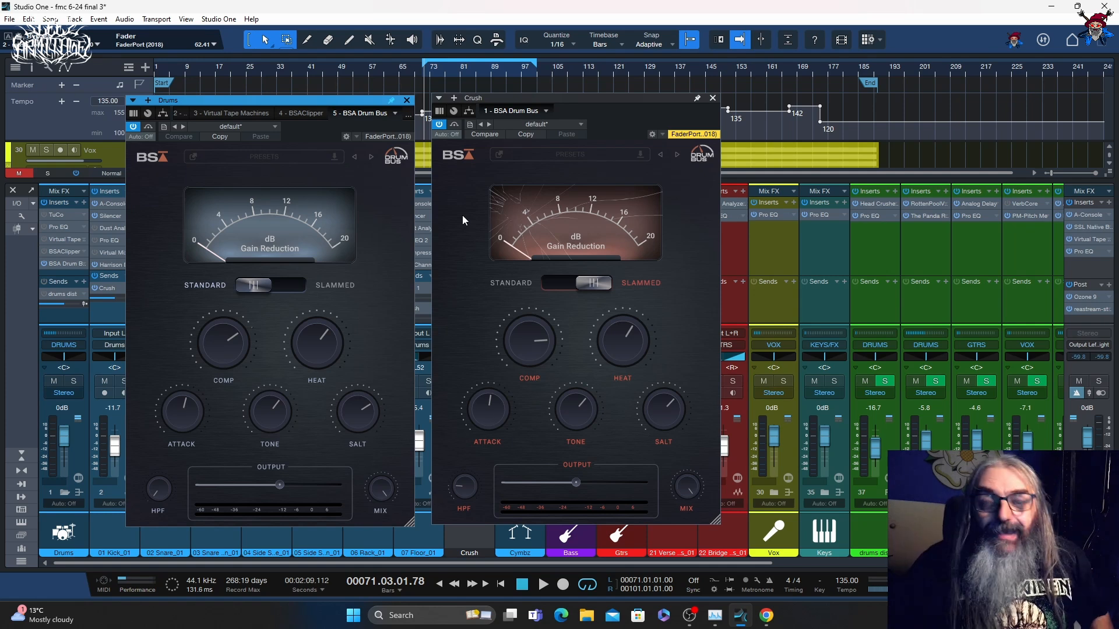
Raise the Output of the Drums bus's BSA Drum Bus slightly while playing the mix from bar 71.
key(space)
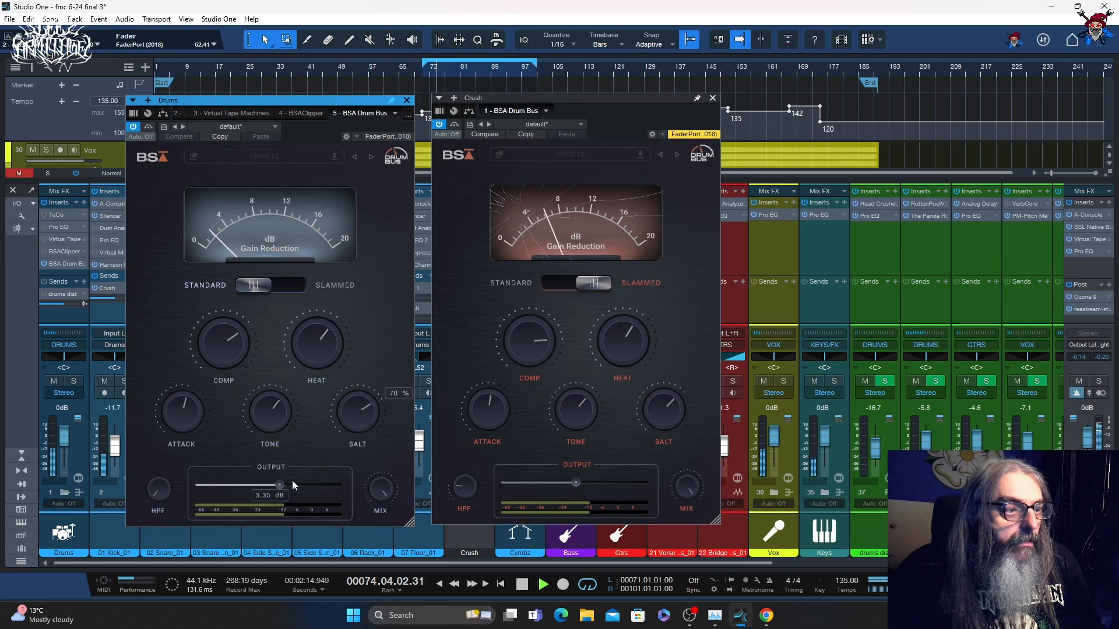
drag(281, 485, 288, 485)
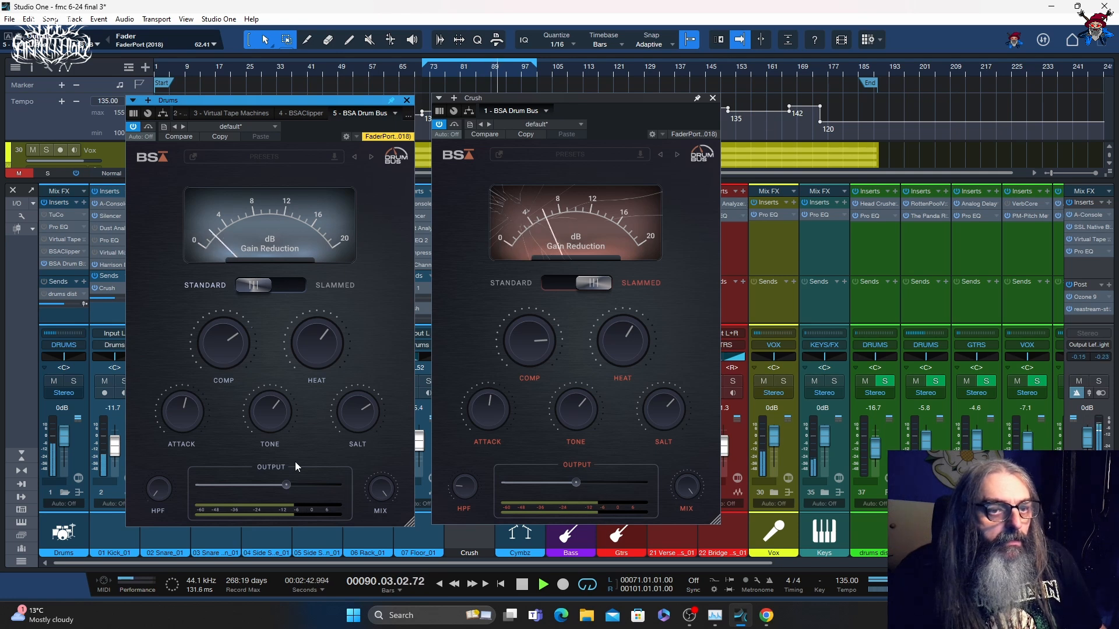
key(space)
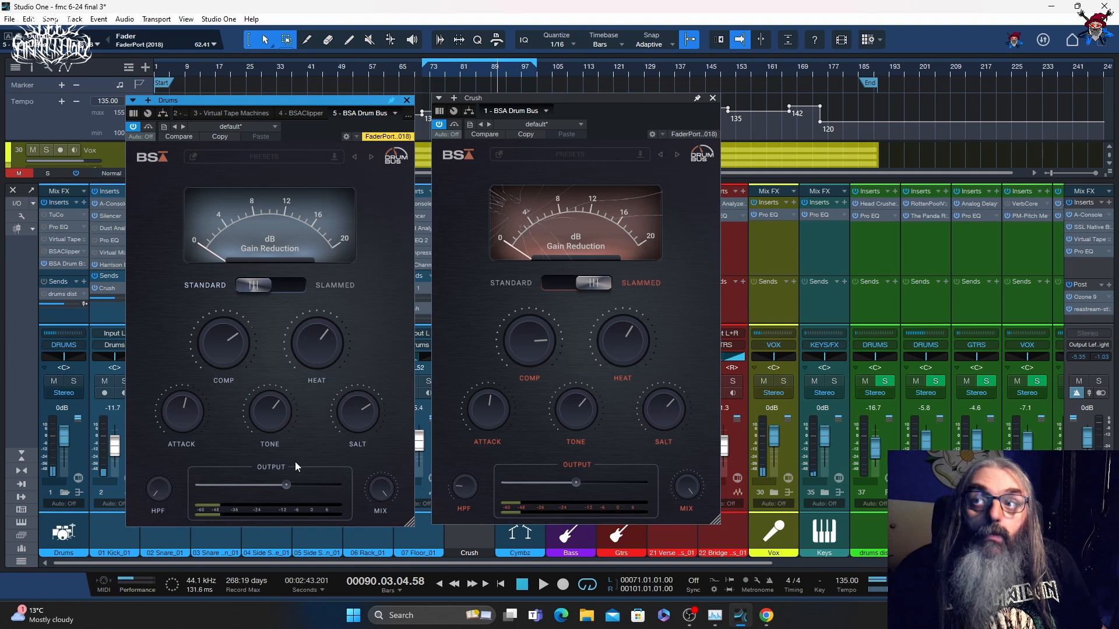